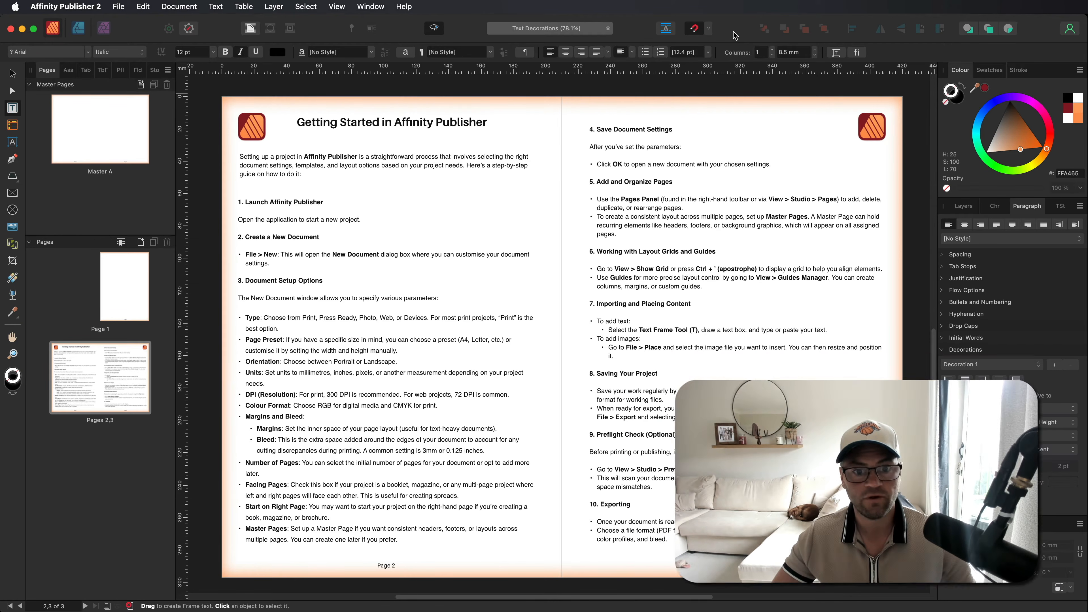
Select the text frame holding the introductory paragraph below the title on page 2.
key(v)
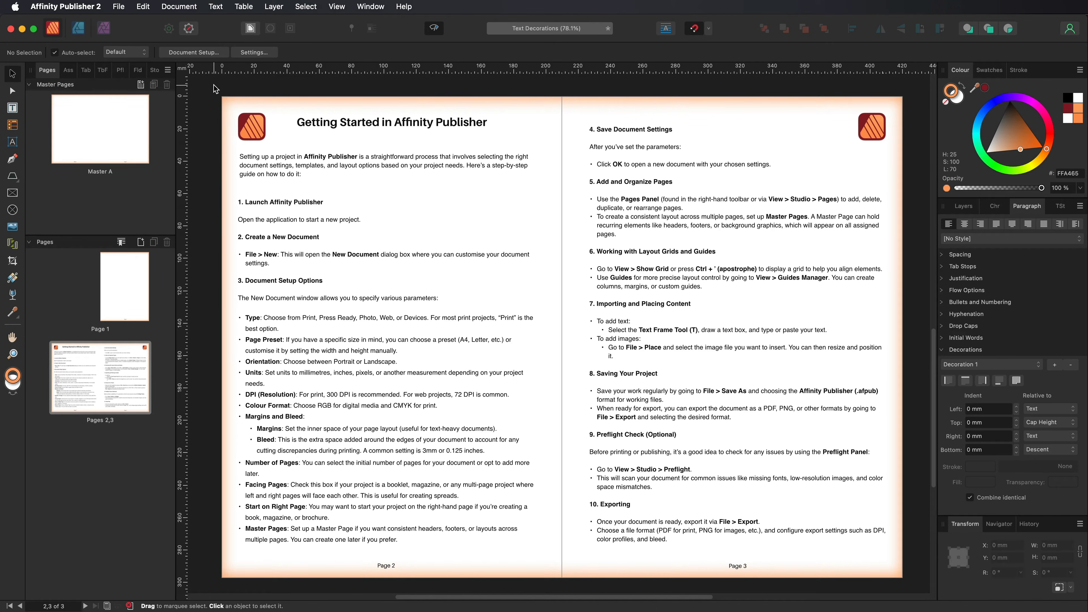
key(super+plus)
key(super+plus)
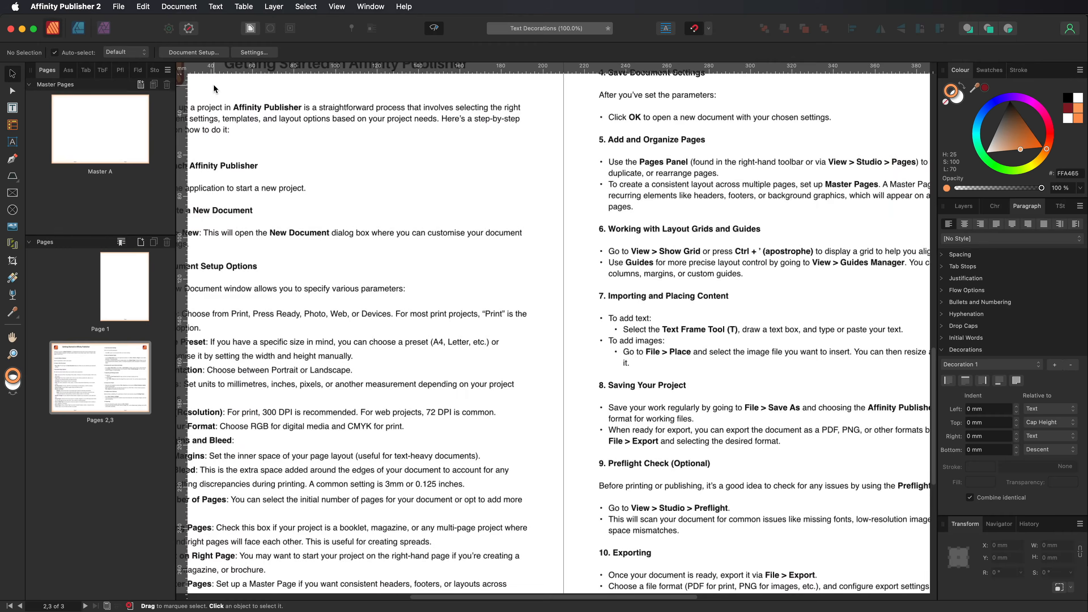
scroll(214, 83, up, 10)
scroll(214, 83, left, 10)
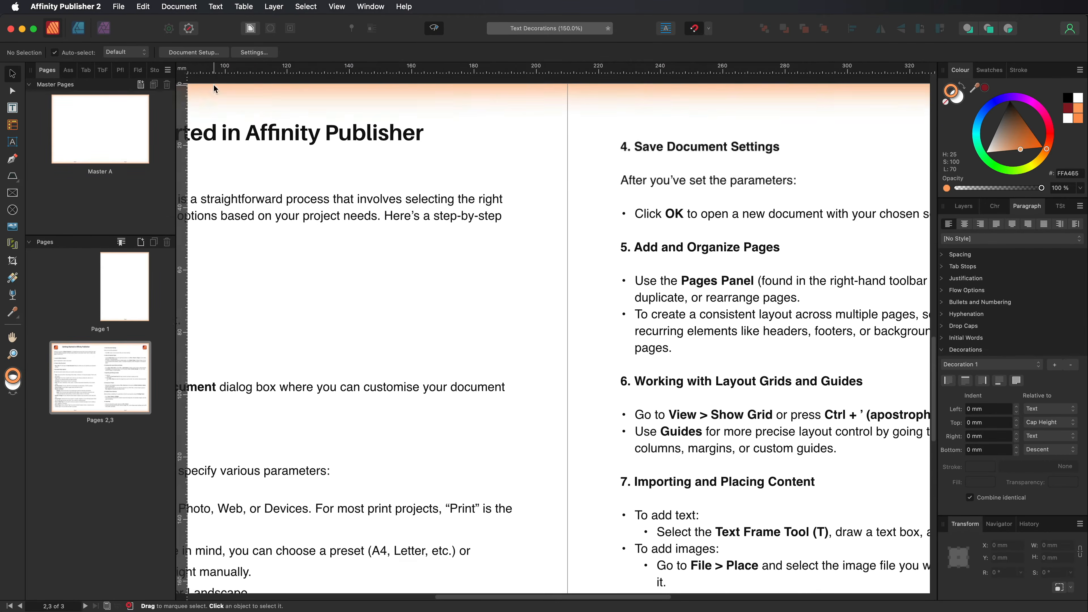
scroll(259, 158, left, 3)
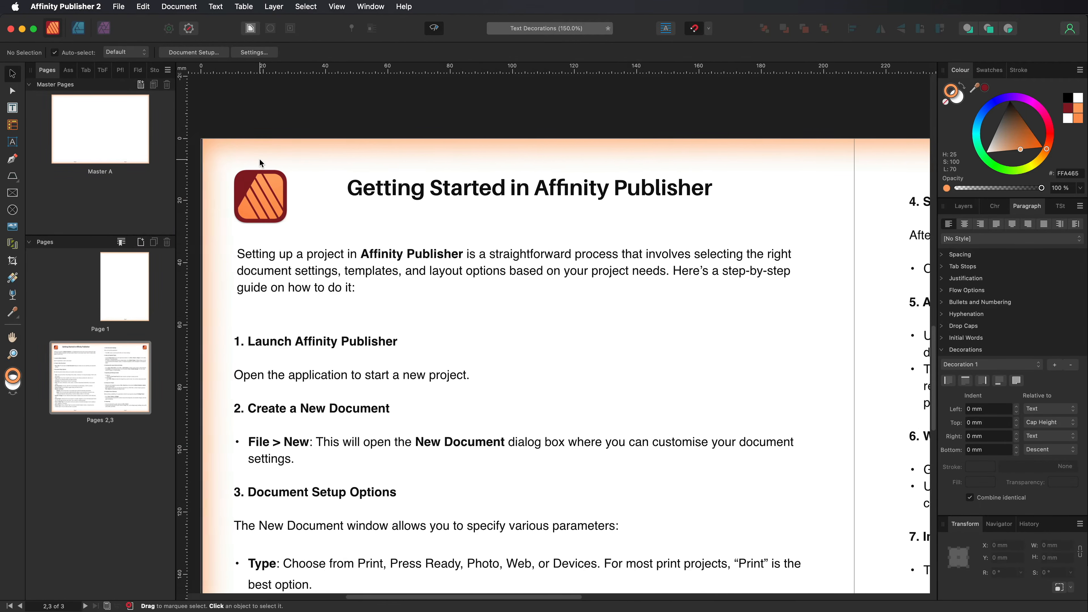
scroll(266, 165, down, 2)
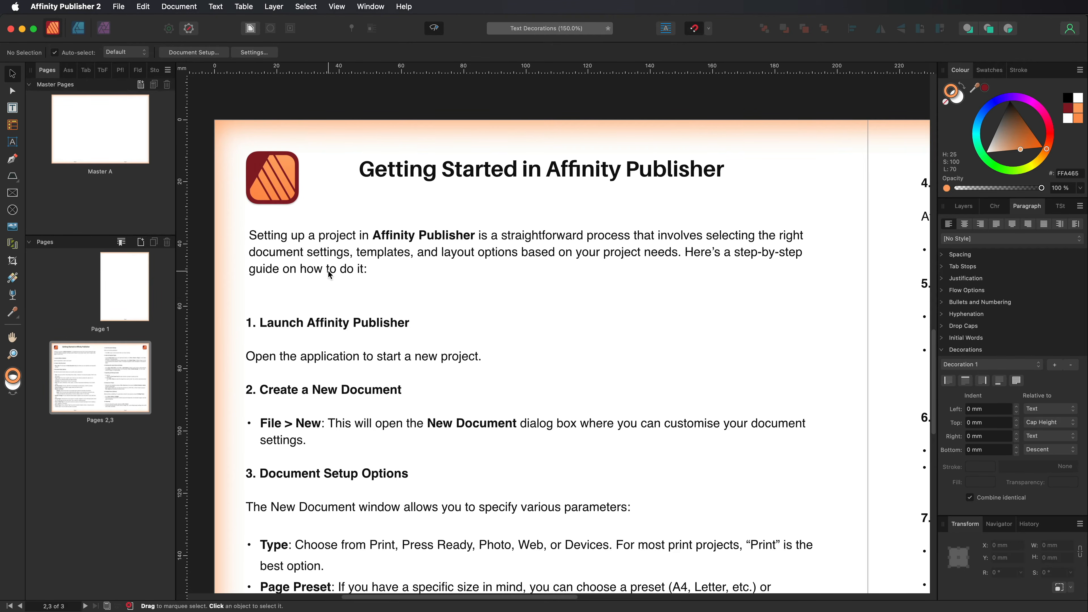
click(314, 255)
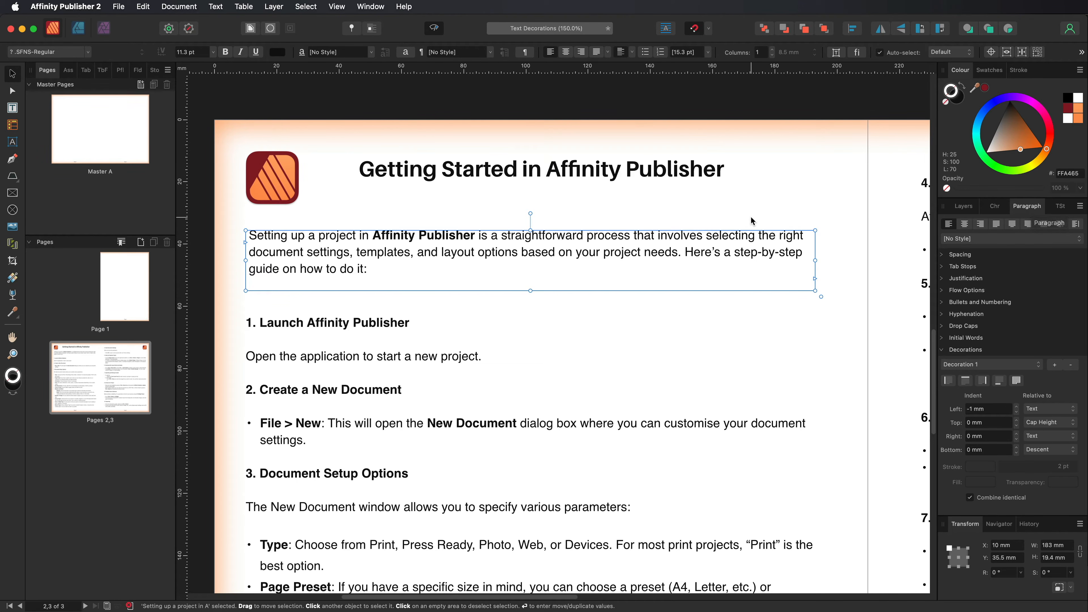
Check that the Paragraph panel is enabled among the text panels.
click(371, 7)
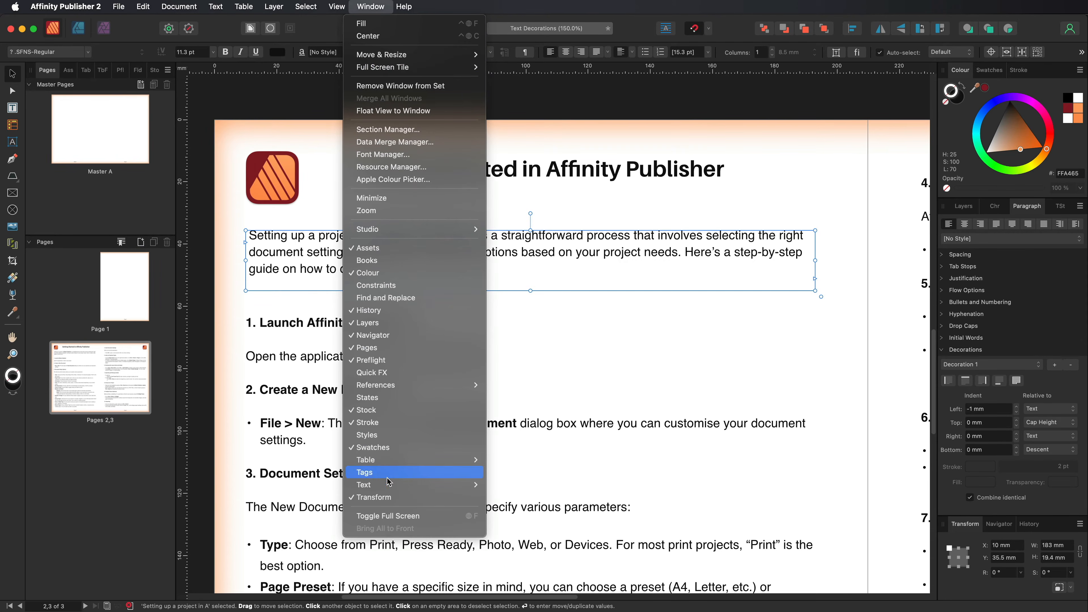
mouse_move(374, 486)
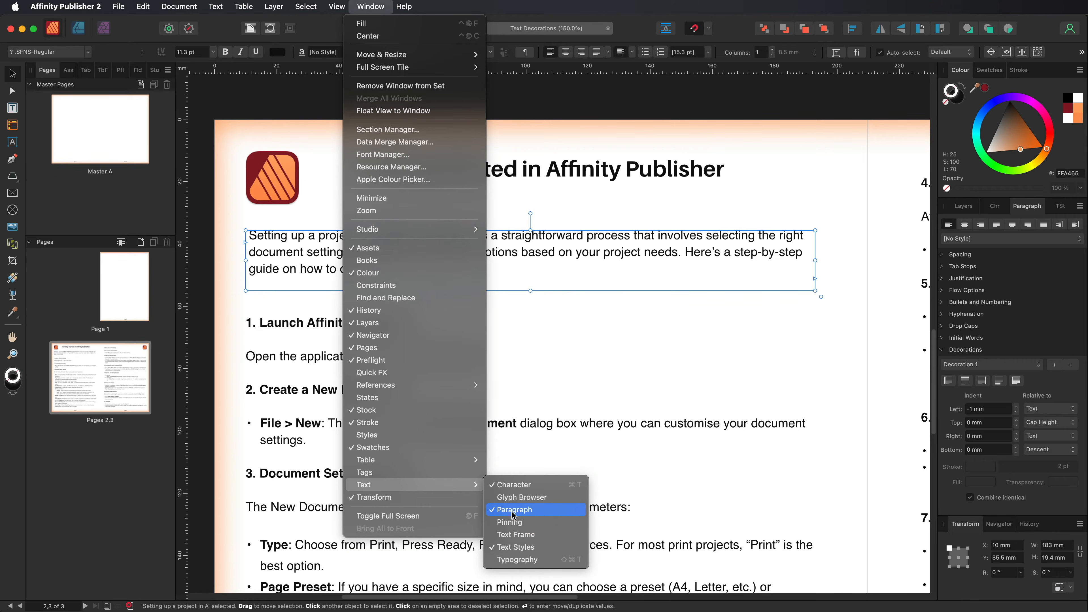
click(366, 7)
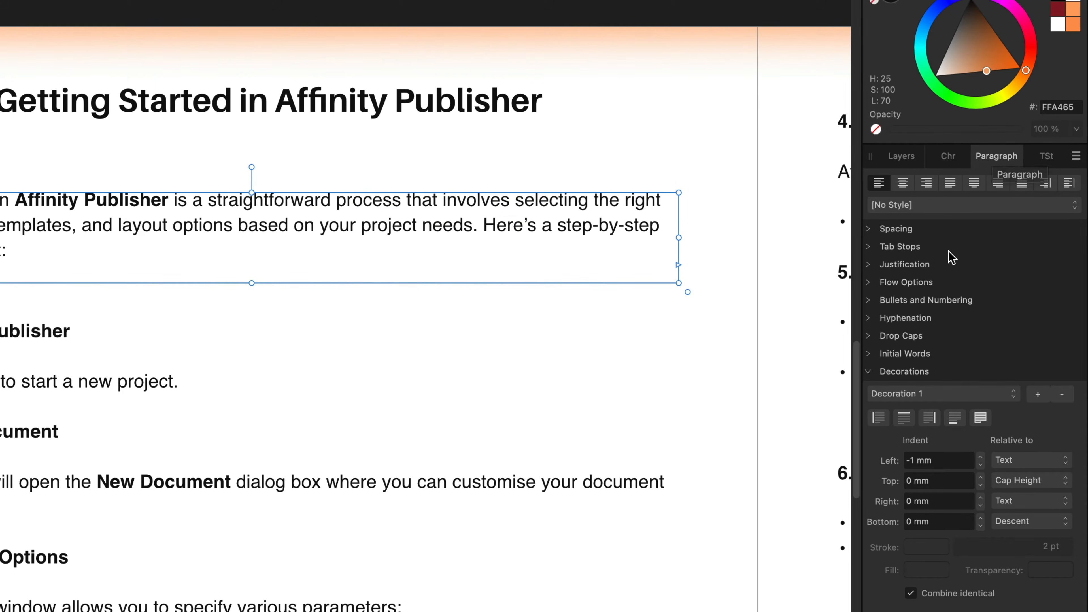
Expand the paragraph Decorations options and add a left decoration line to the introductory paragraph.
click(870, 372)
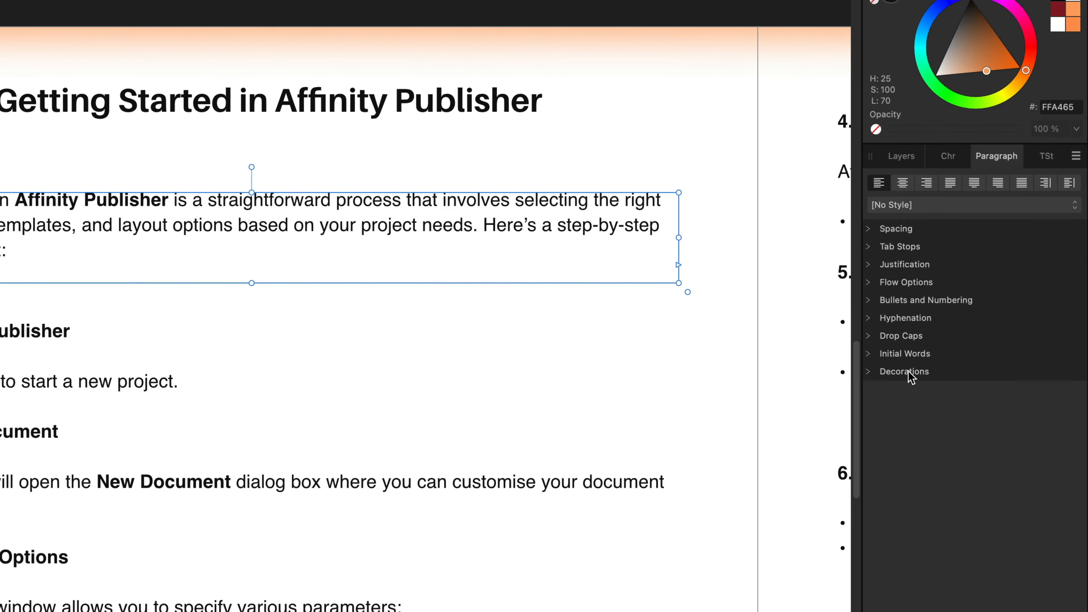
click(873, 372)
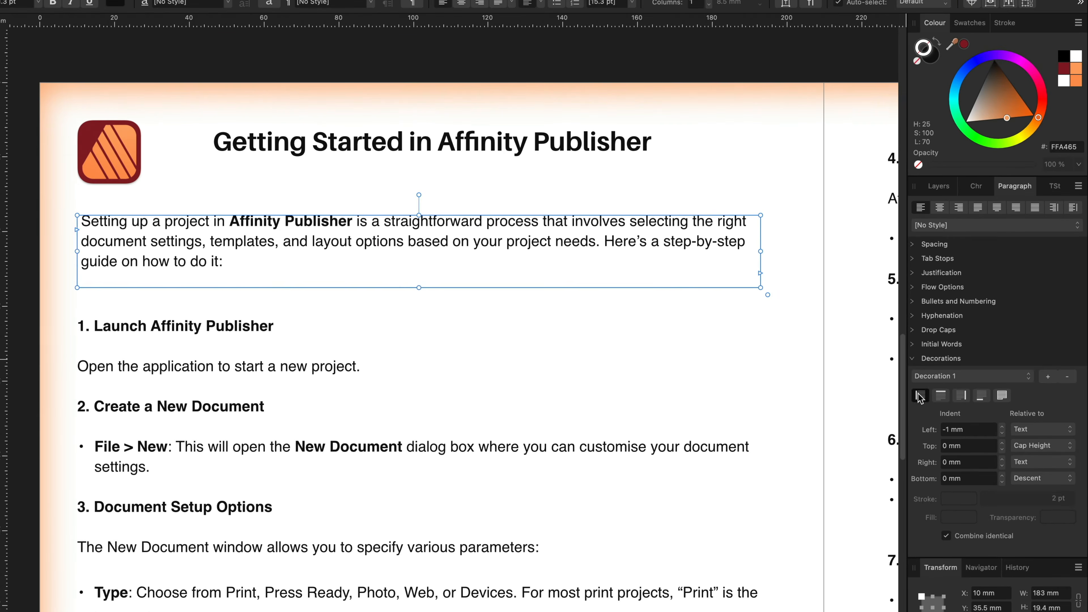
click(881, 417)
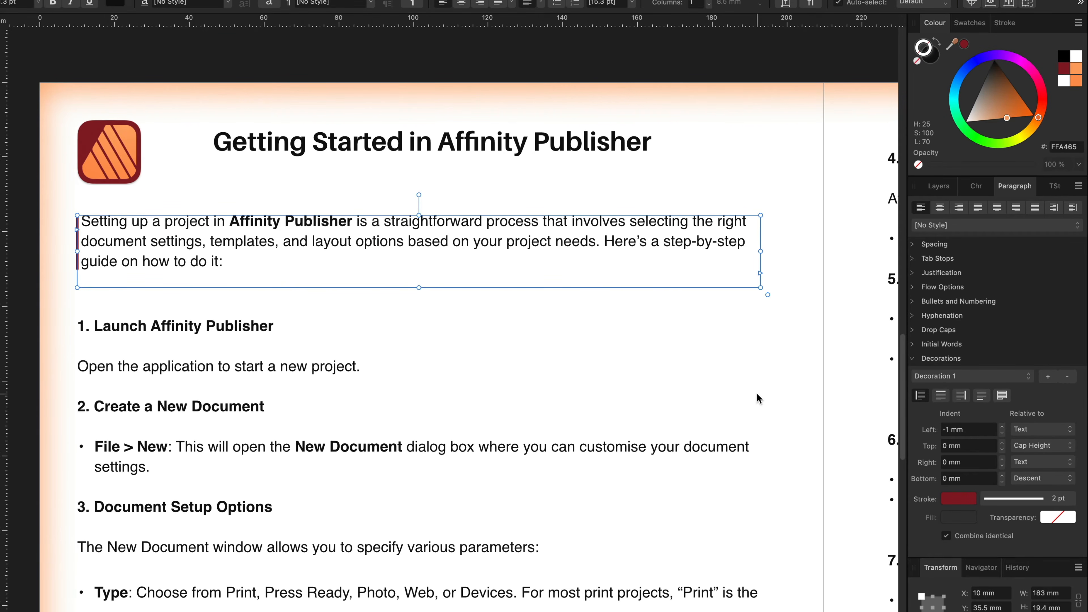
click(37, 274)
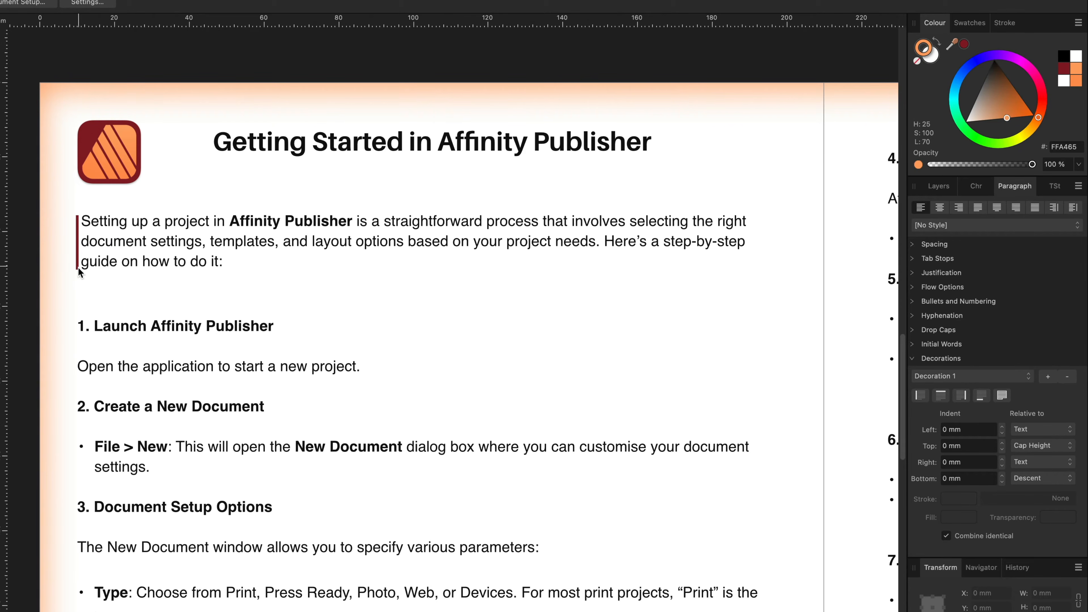
Examine the stroke colour, stroke width and left indent options of the introductory paragraph's left decoration line.
click(95, 227)
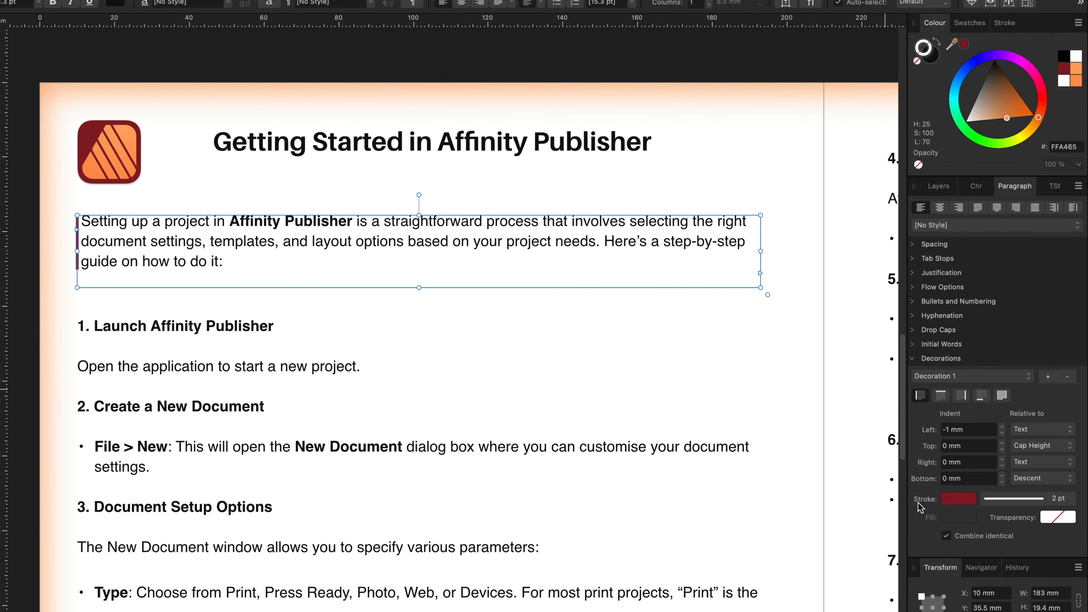
click(957, 505)
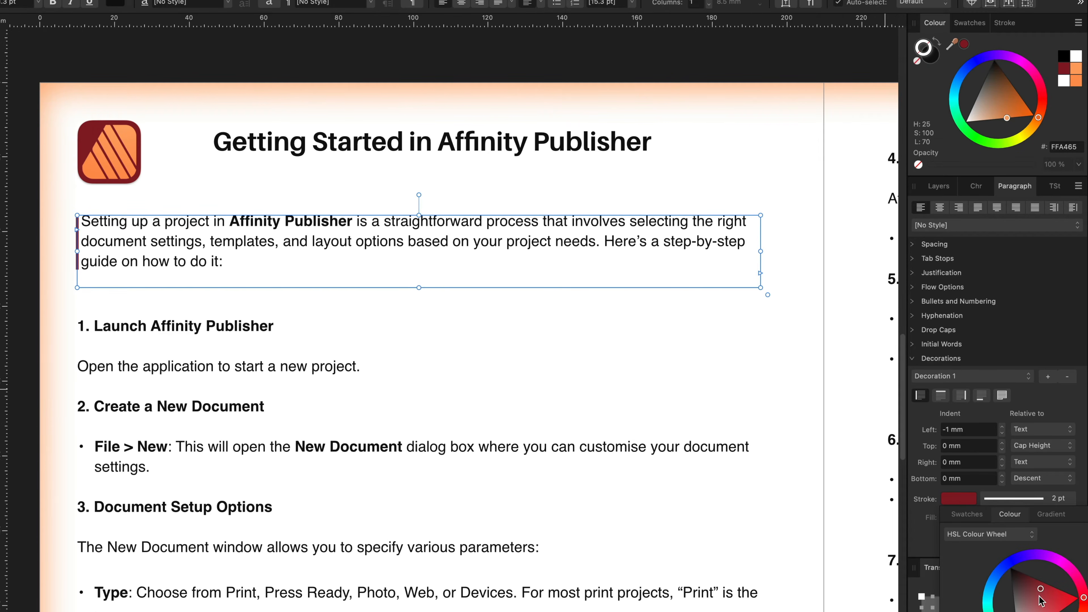
click(1021, 499)
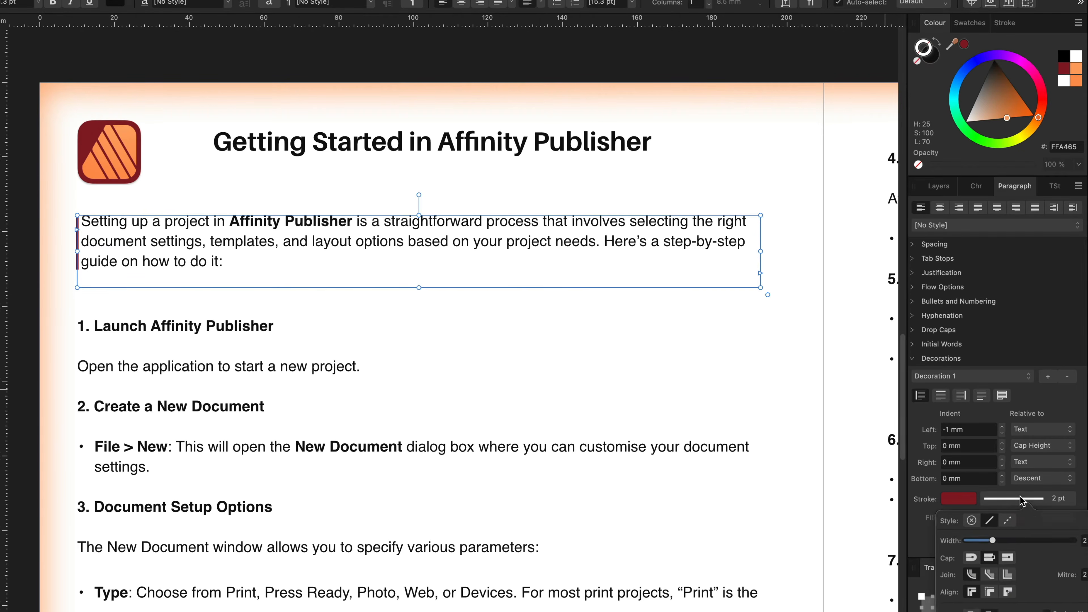
mouse_move(1000, 542)
mouse_down()
mouse_move(1018, 543)
mouse_move(992, 542)
mouse_up()
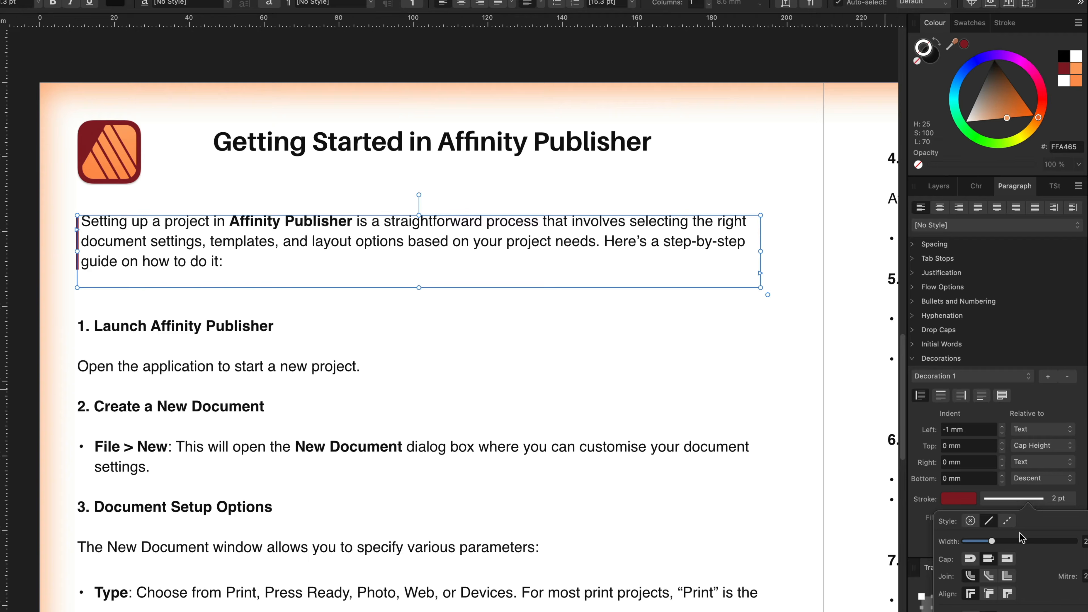
click(919, 432)
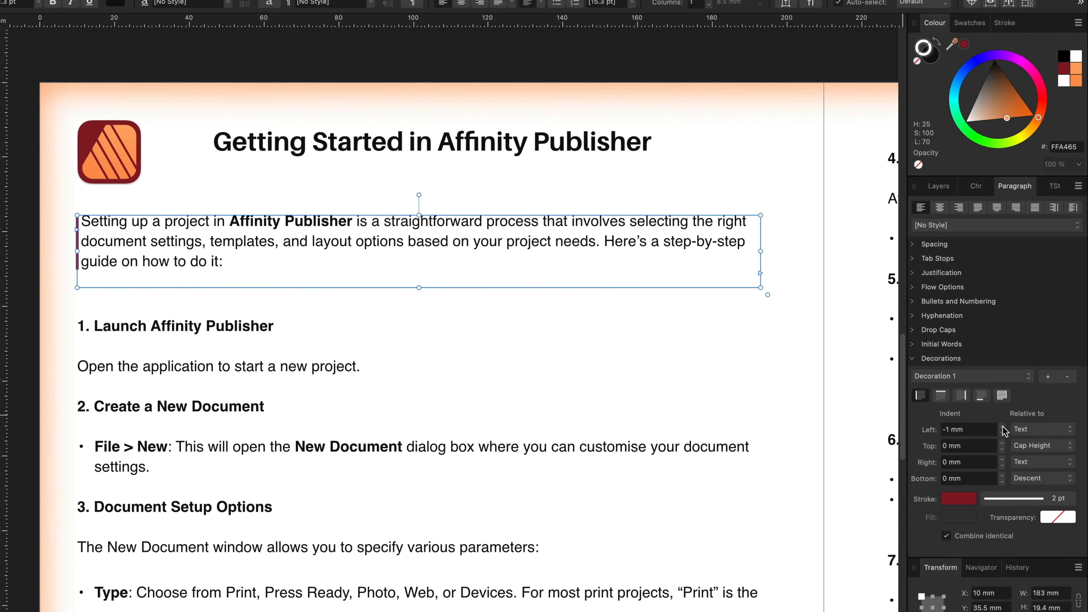
mouse_move(1003, 430)
mouse_down()
mouse_move(1004, 441)
mouse_move(1002, 426)
mouse_up()
click(32, 274)
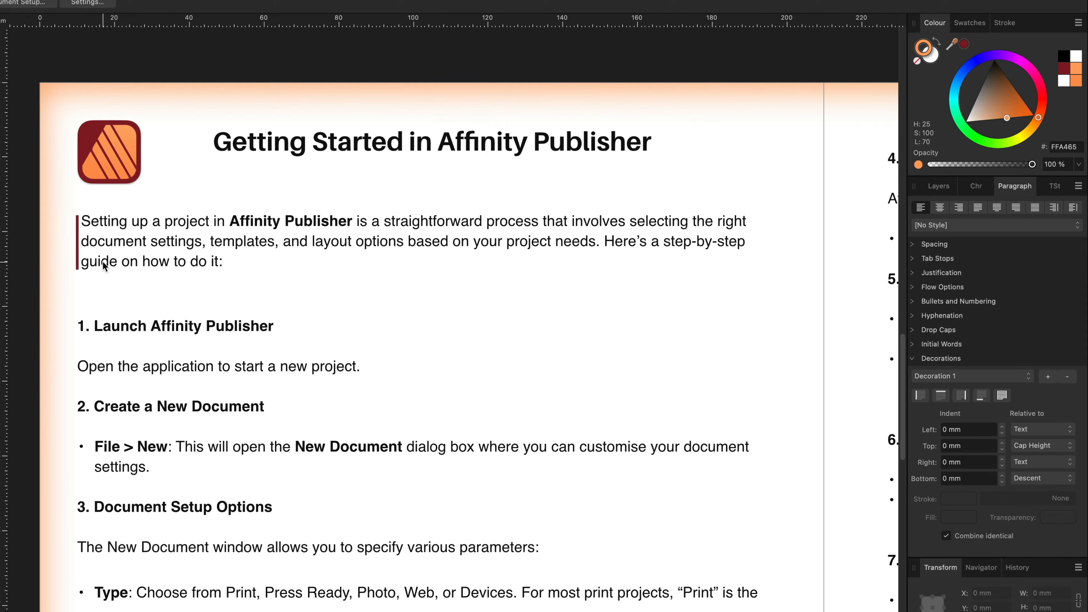
Try the top and right decoration lines on the introductory paragraph, setting the right indent to -1 mm.
click(99, 241)
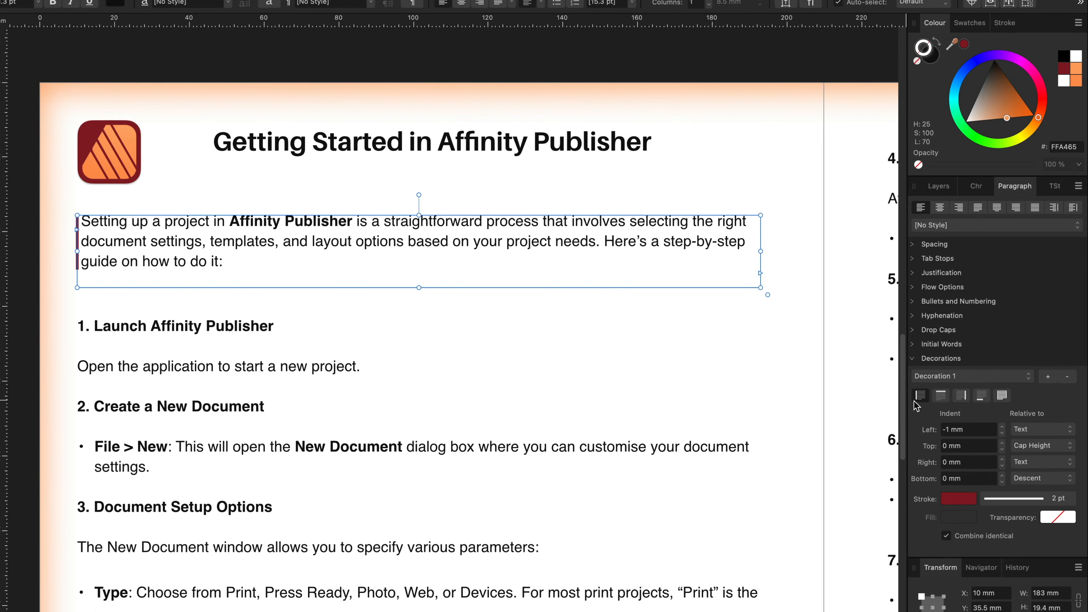
click(939, 394)
click(939, 394)
click(962, 396)
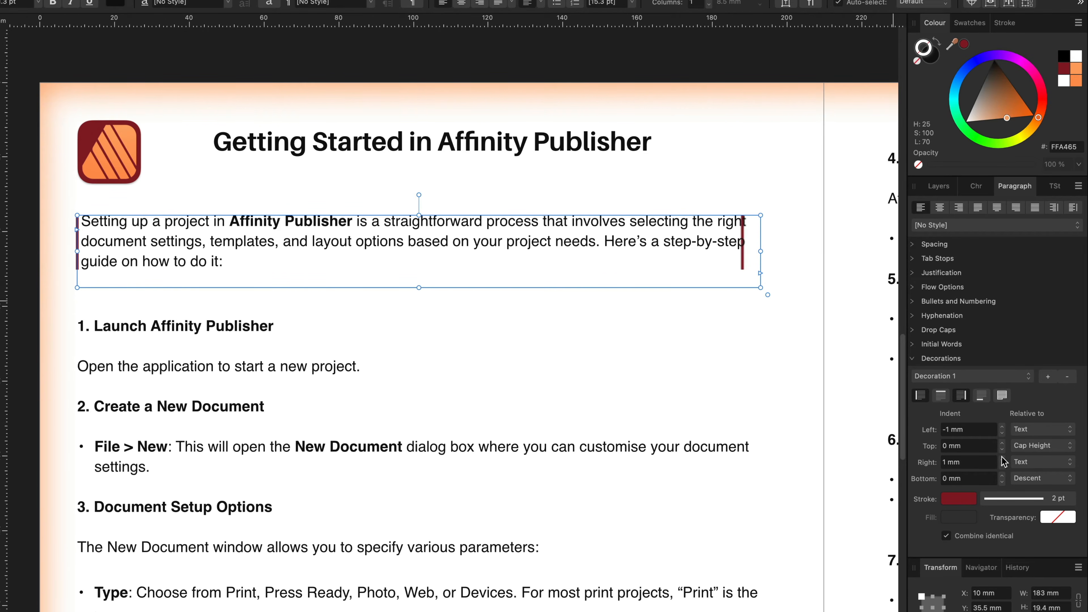
click(1002, 465)
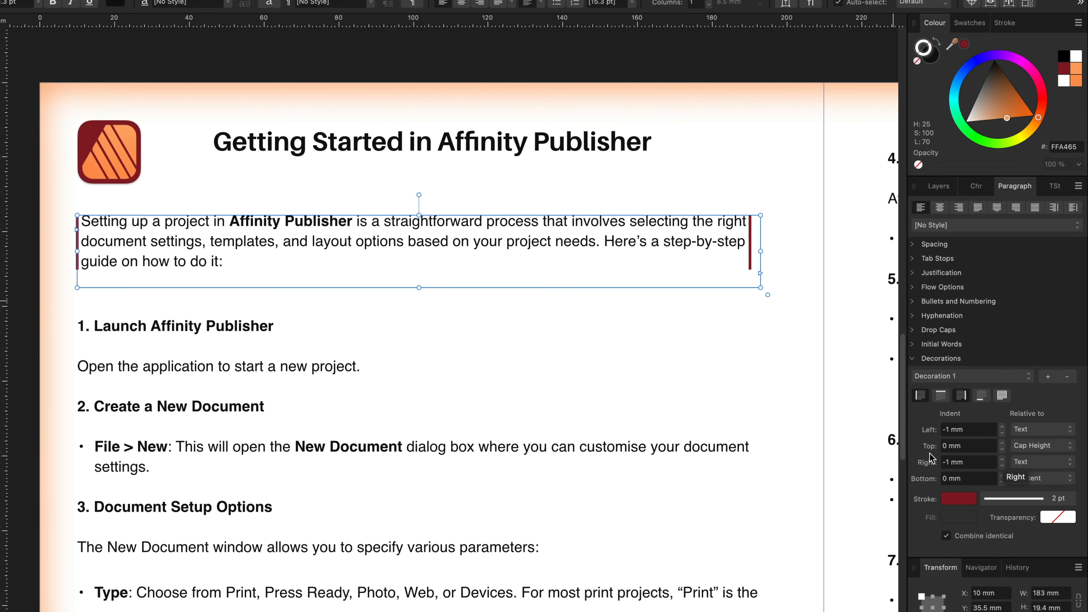
click(959, 401)
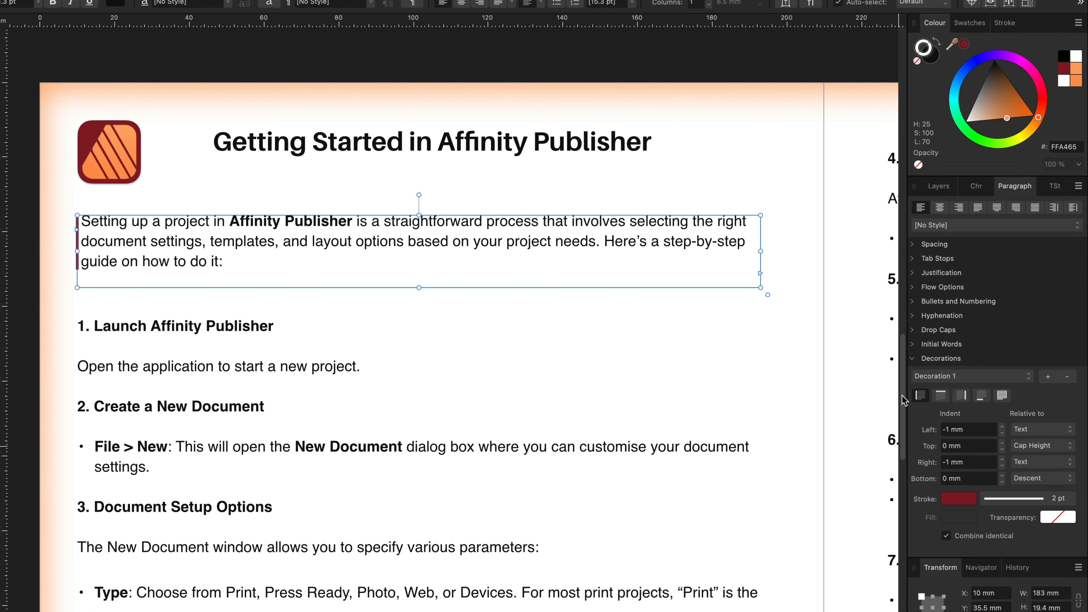
click(151, 209)
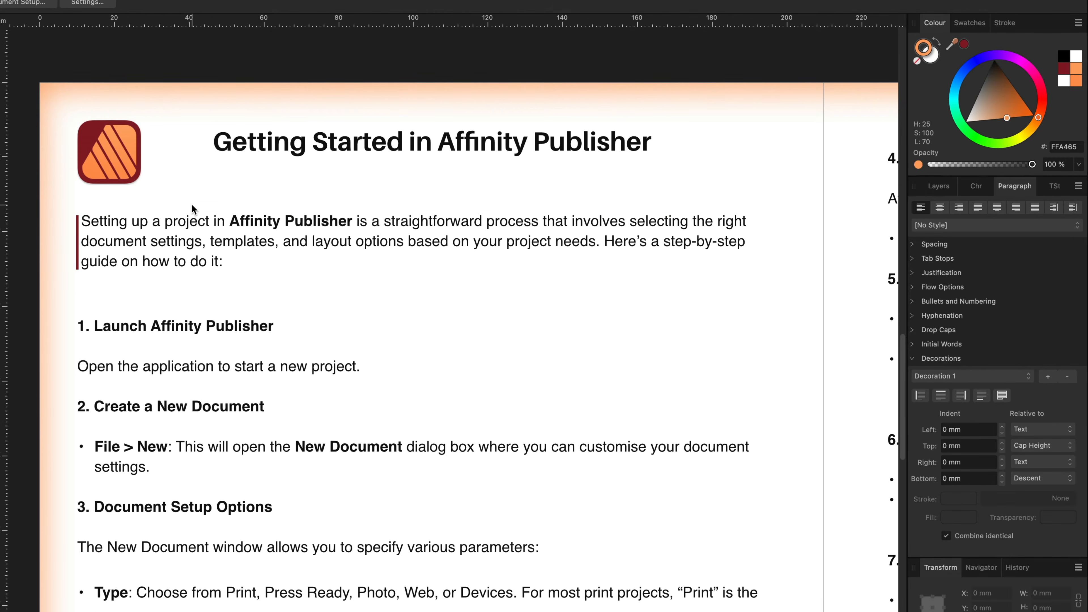
Add a background fill decoration to the indented Margins and Bleed bullets under Document Setup Options.
scroll(210, 210, down, 3)
scroll(210, 210, down, 7)
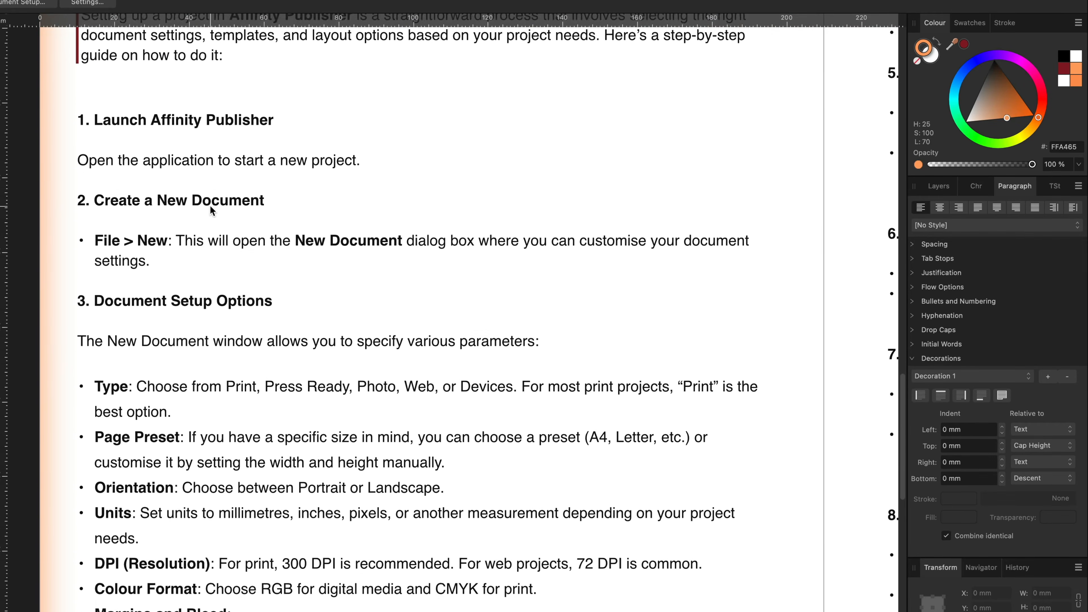
scroll(210, 210, down, 3)
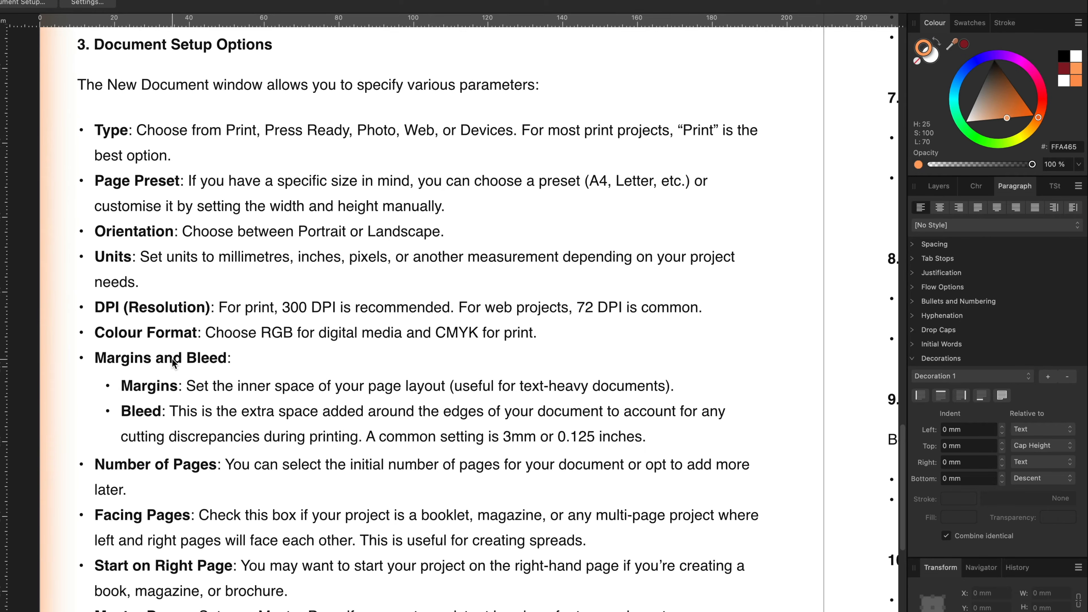
click(122, 389)
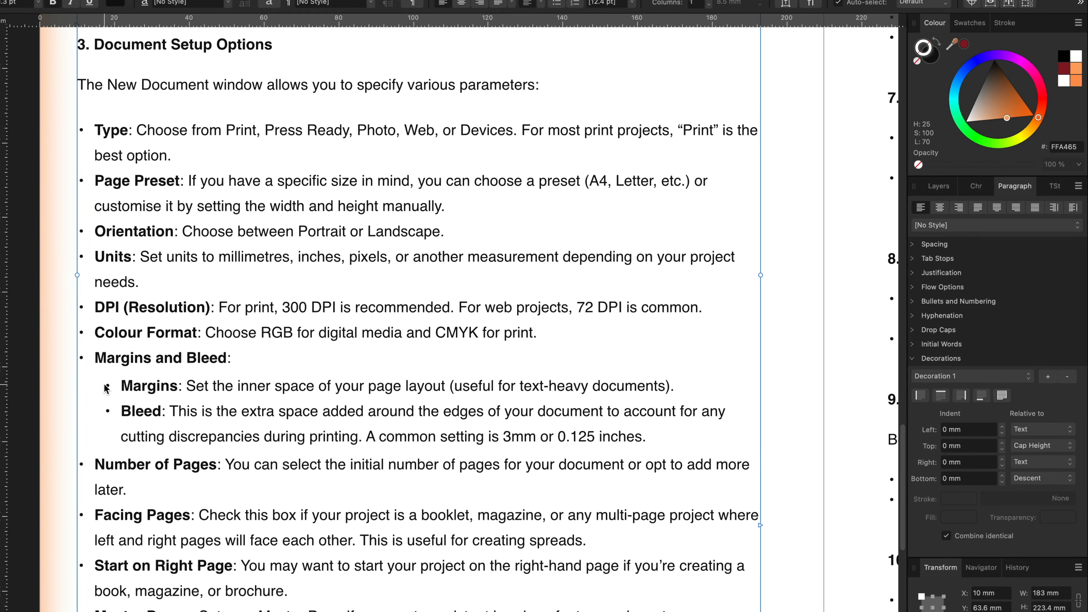
drag(107, 384, 667, 437)
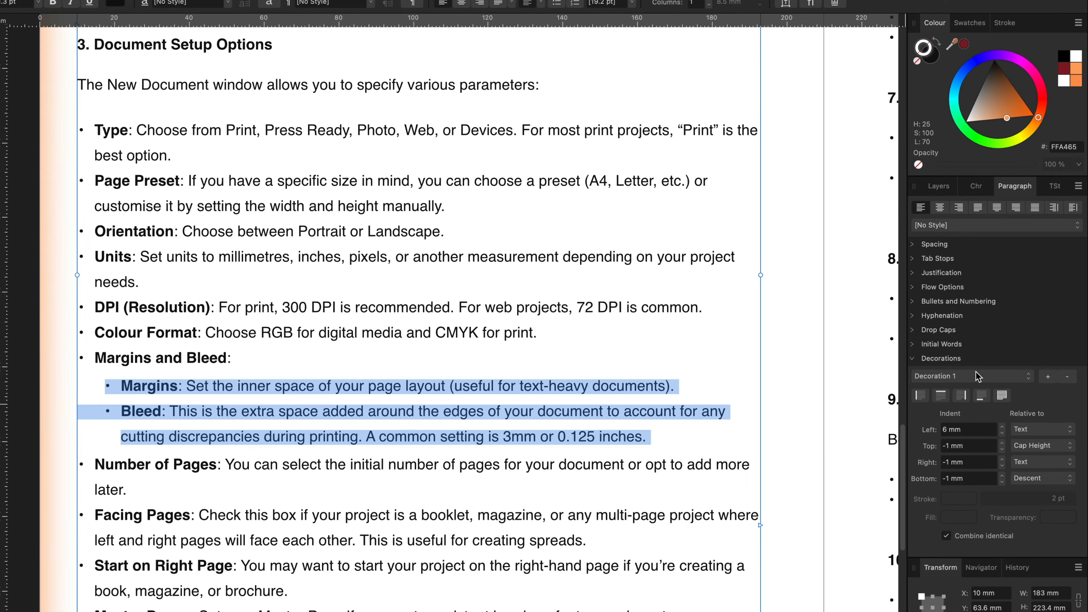
click(1003, 398)
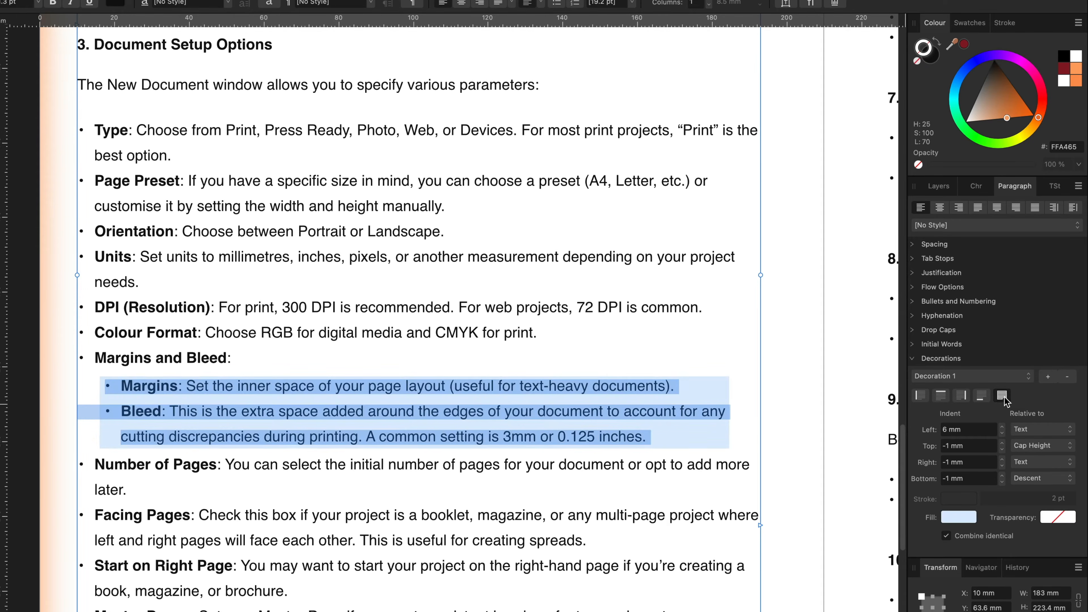
Adjust the background fill of the Margins and Bleed bullets to a slightly lighter blue and deselect the text.
click(959, 518)
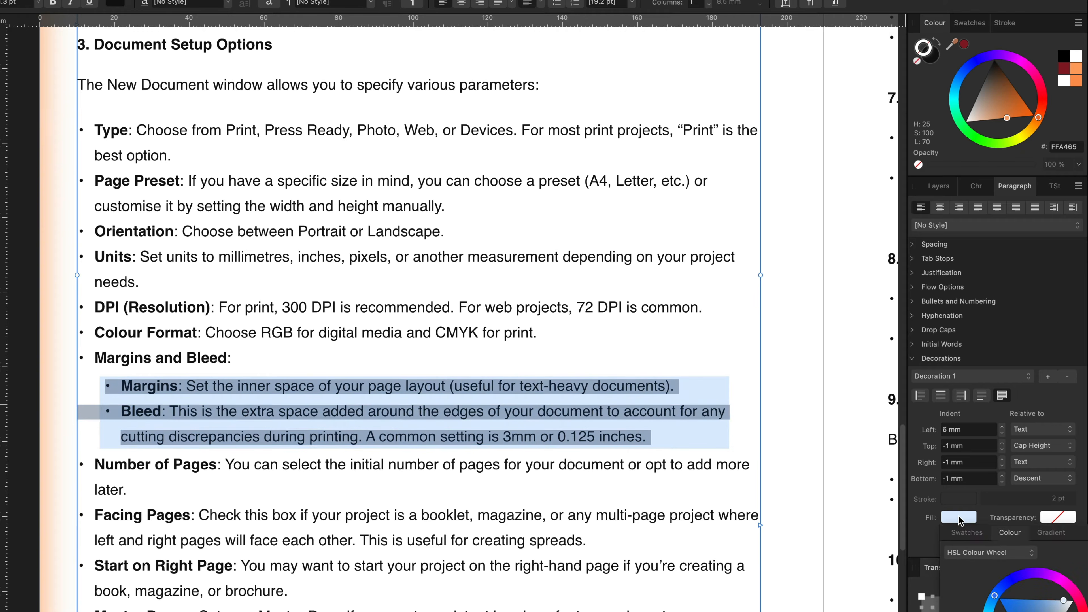
drag(1063, 600, 1066, 598)
click(1056, 402)
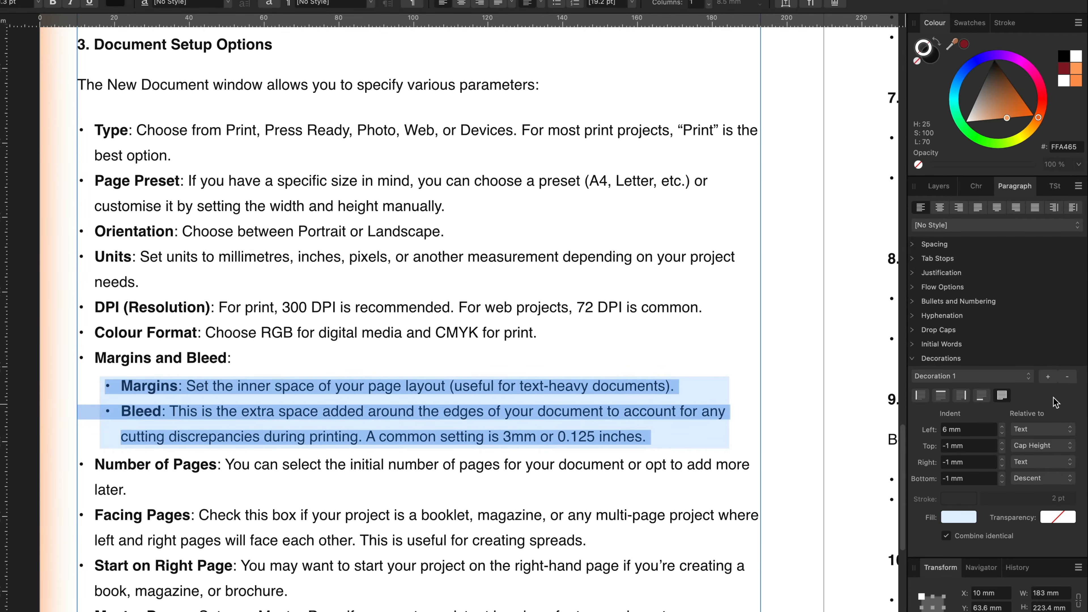
key(Escape)
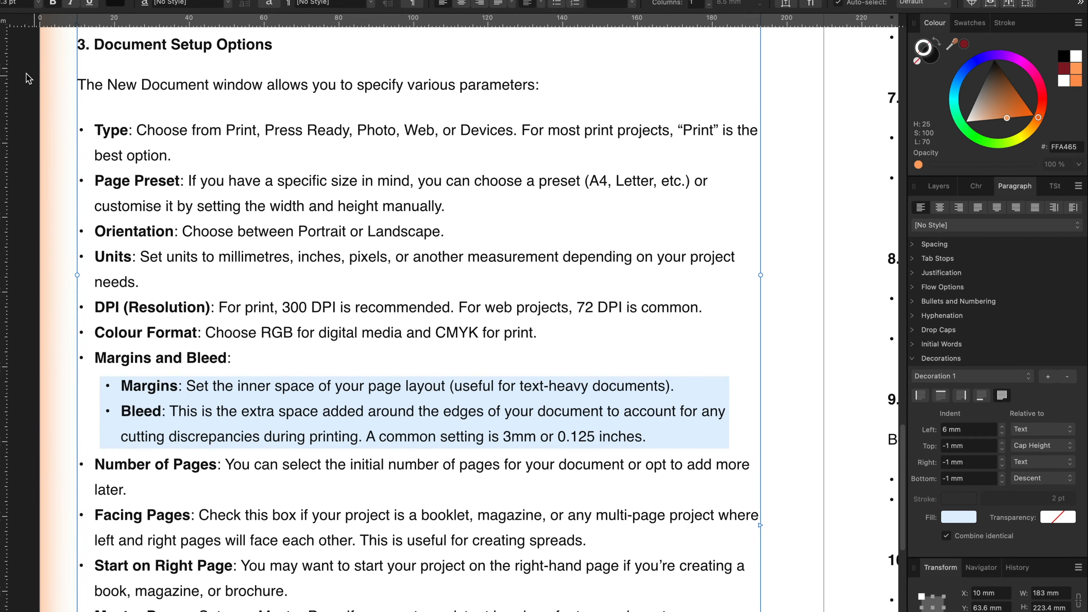
click(22, 74)
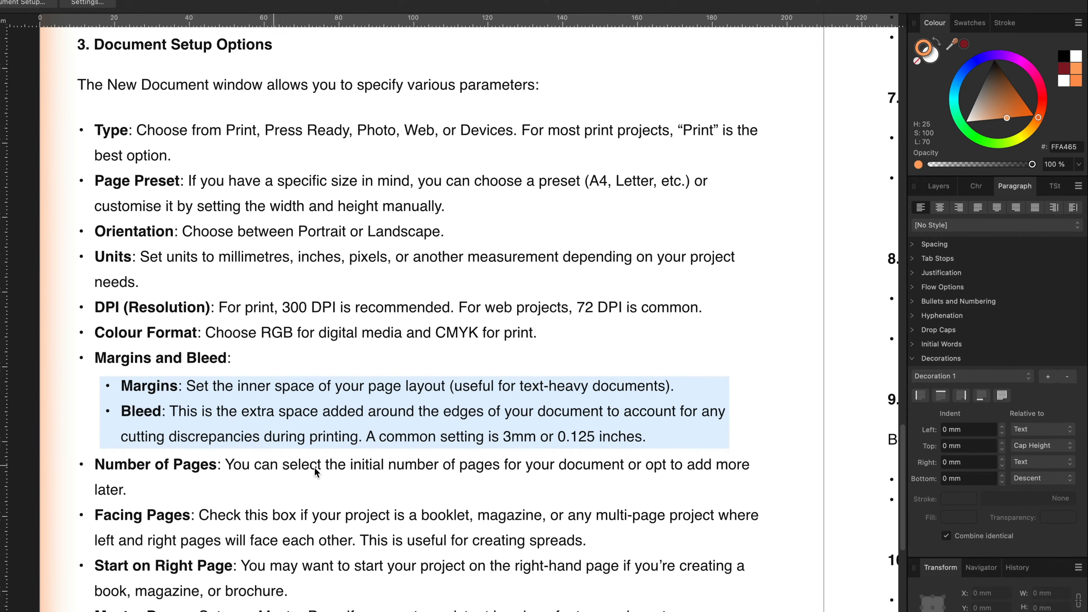
Try top and bottom indents of -4 mm on the background fill of the Margins and Bleed bullets.
double_click(498, 396)
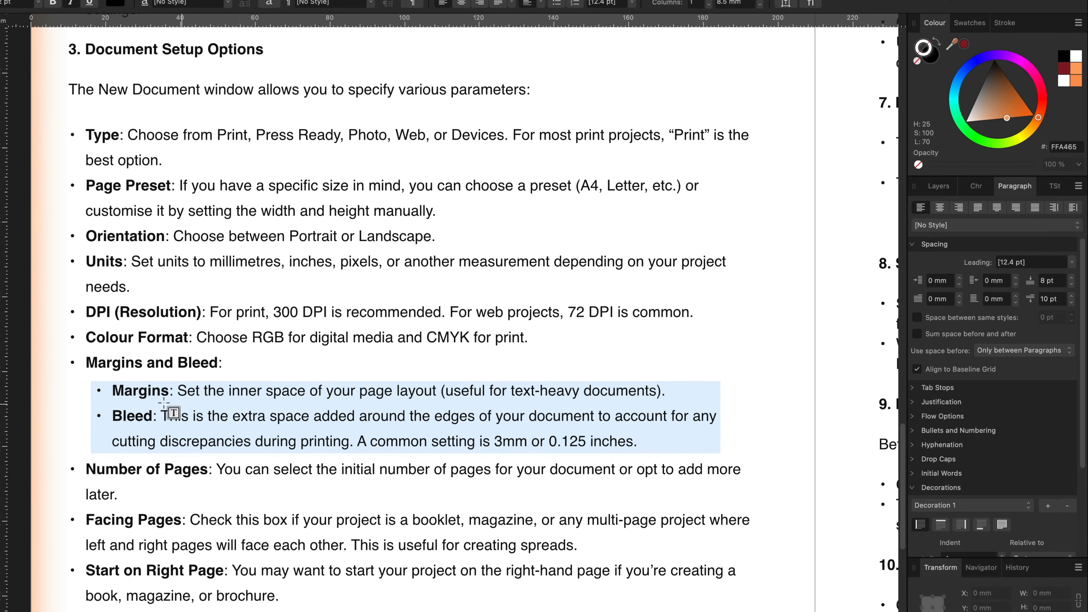
click(107, 391)
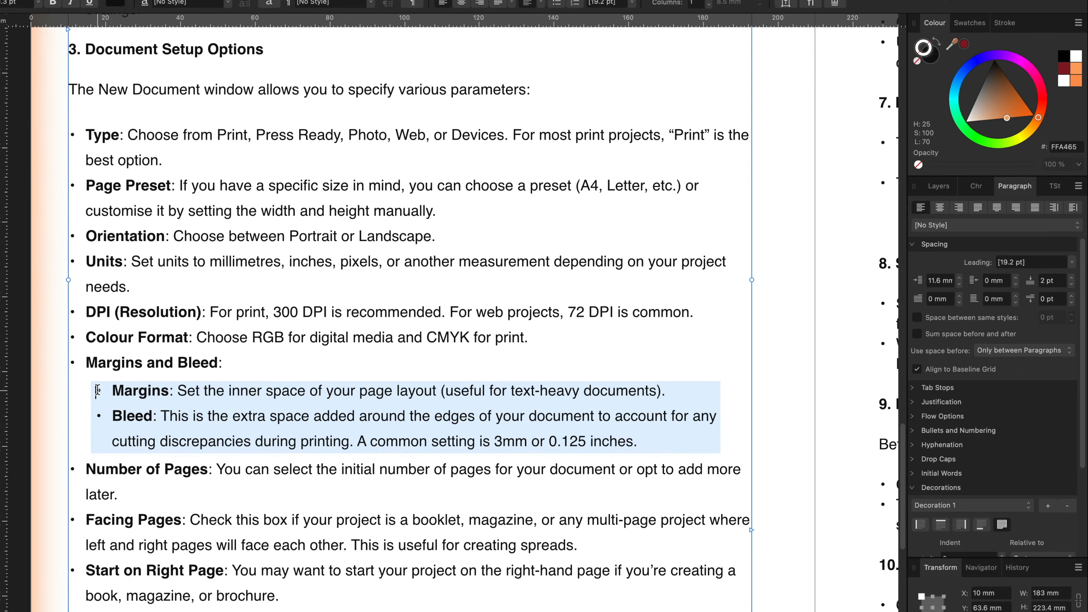
drag(97, 390, 630, 438)
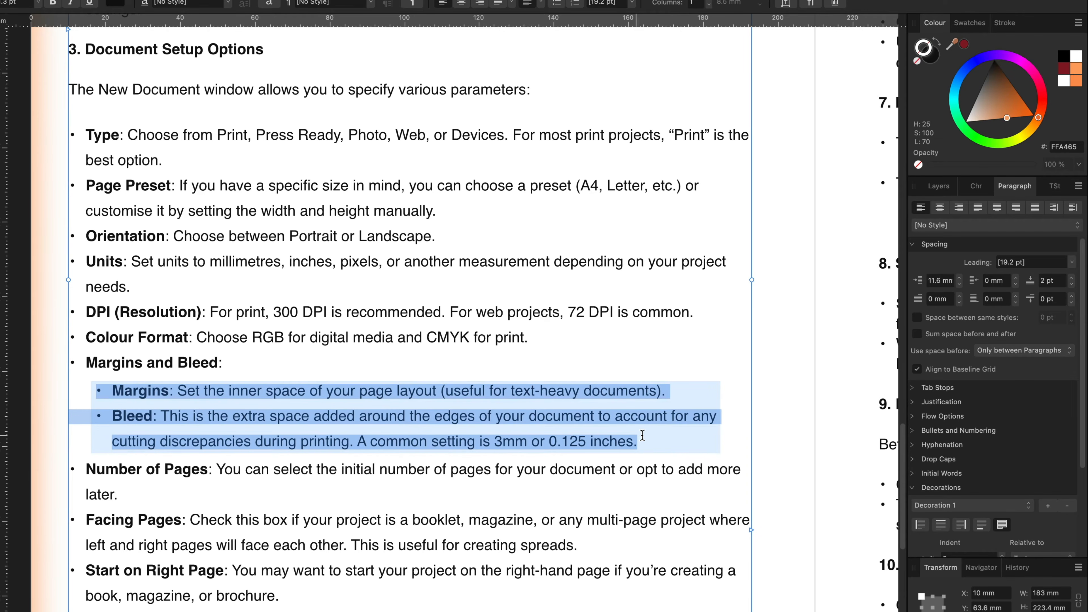
scroll(976, 435, down, 5)
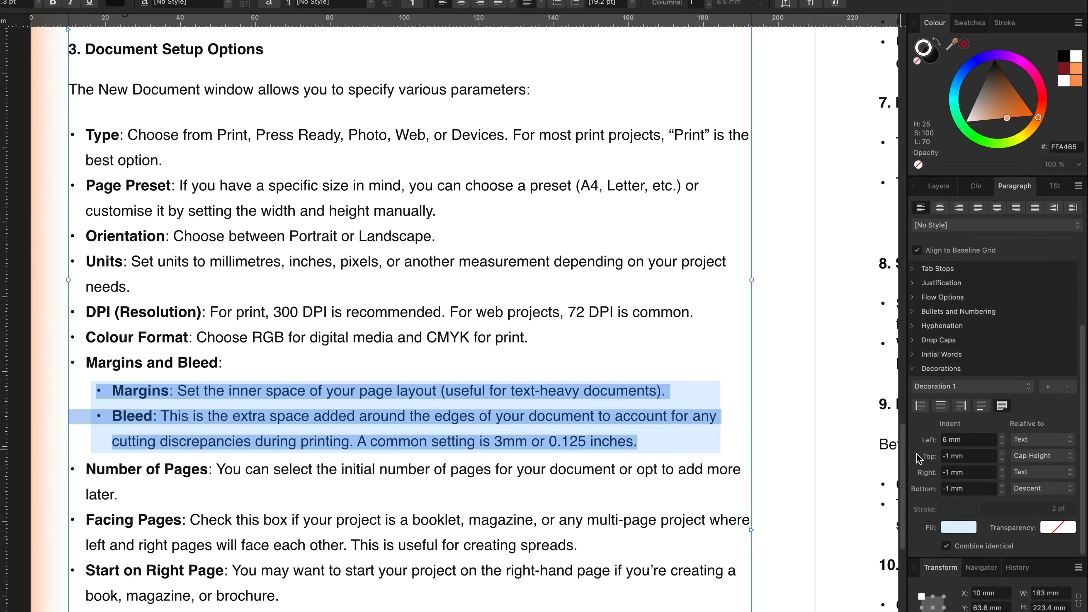
click(1003, 492)
click(1003, 492)
click(1003, 492)
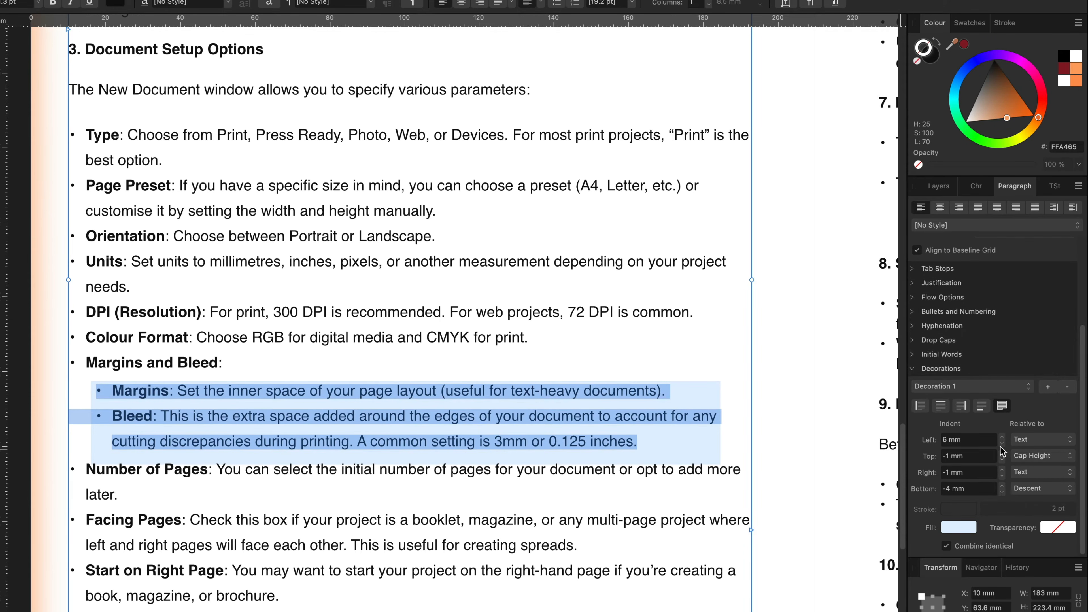
click(1003, 459)
click(1003, 459)
click(1003, 460)
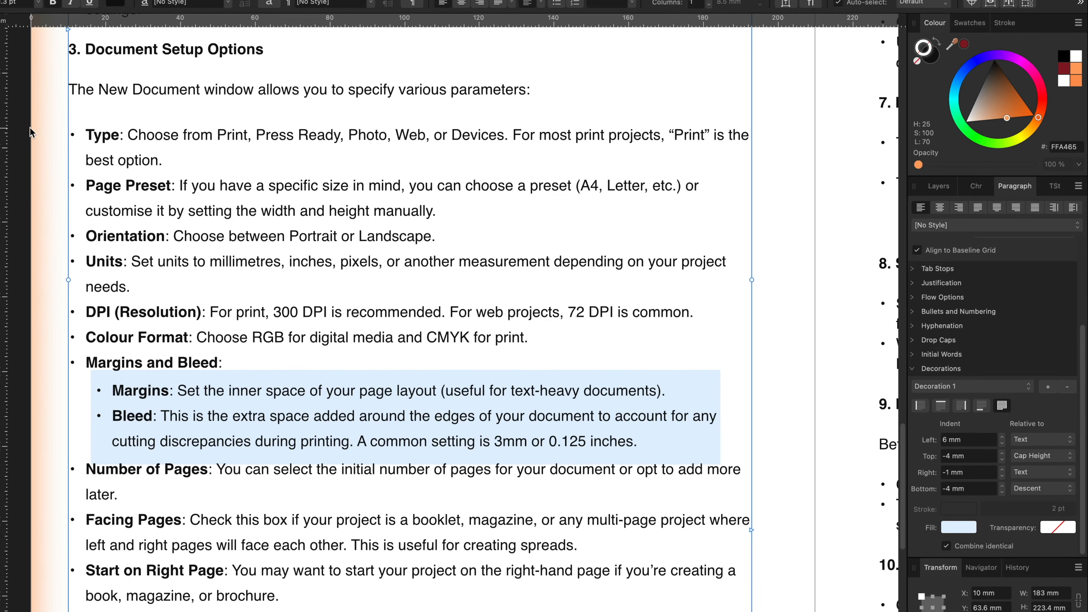
click(23, 126)
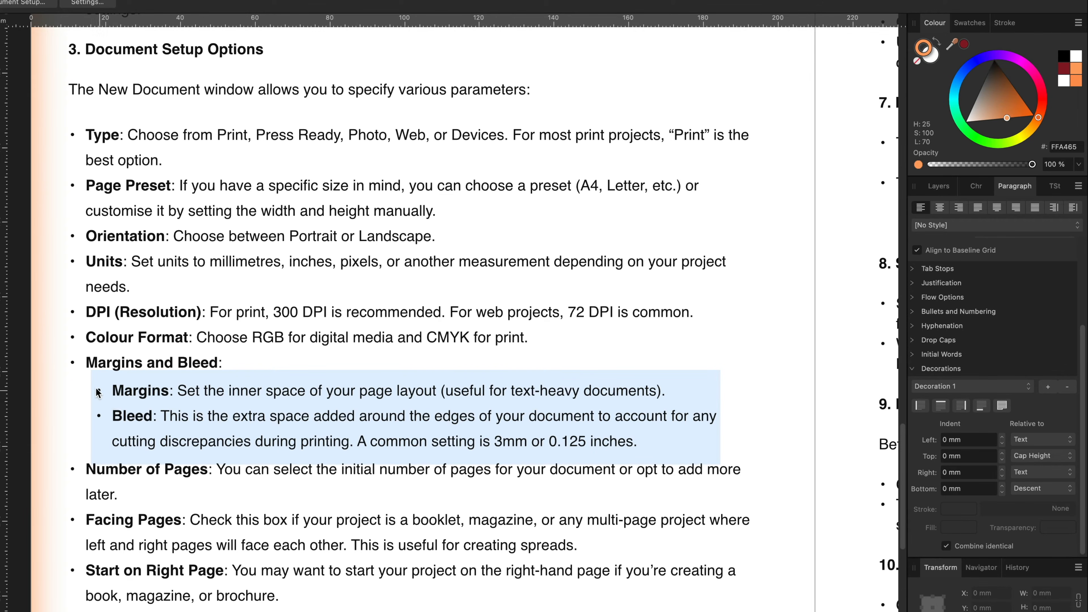
Try a space before of 8 pt on the indented Margins bullet.
click(138, 393)
double_click(125, 391)
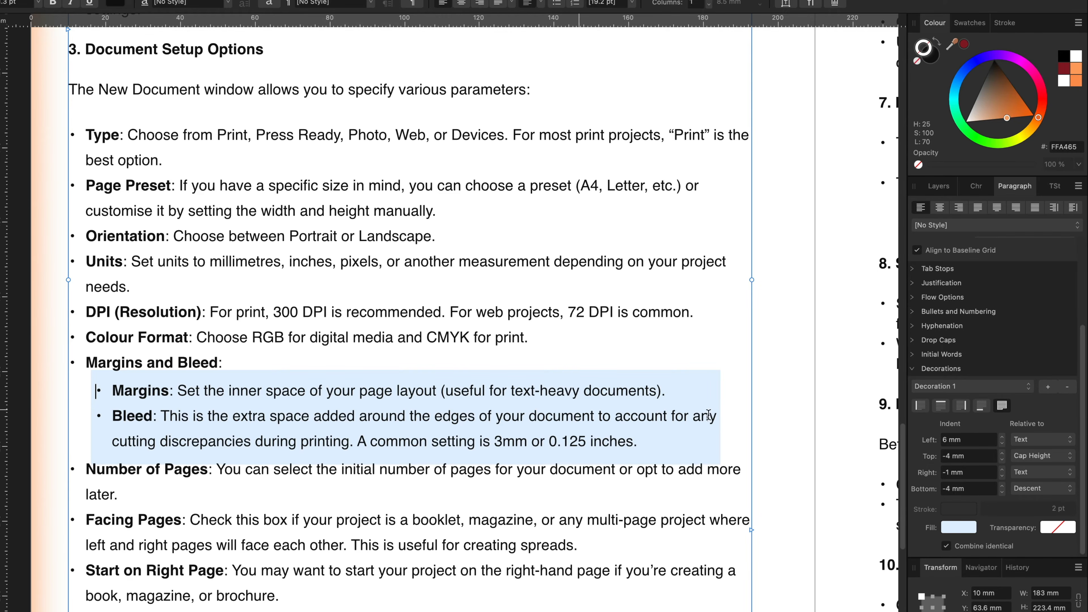
scroll(967, 340, up, 5)
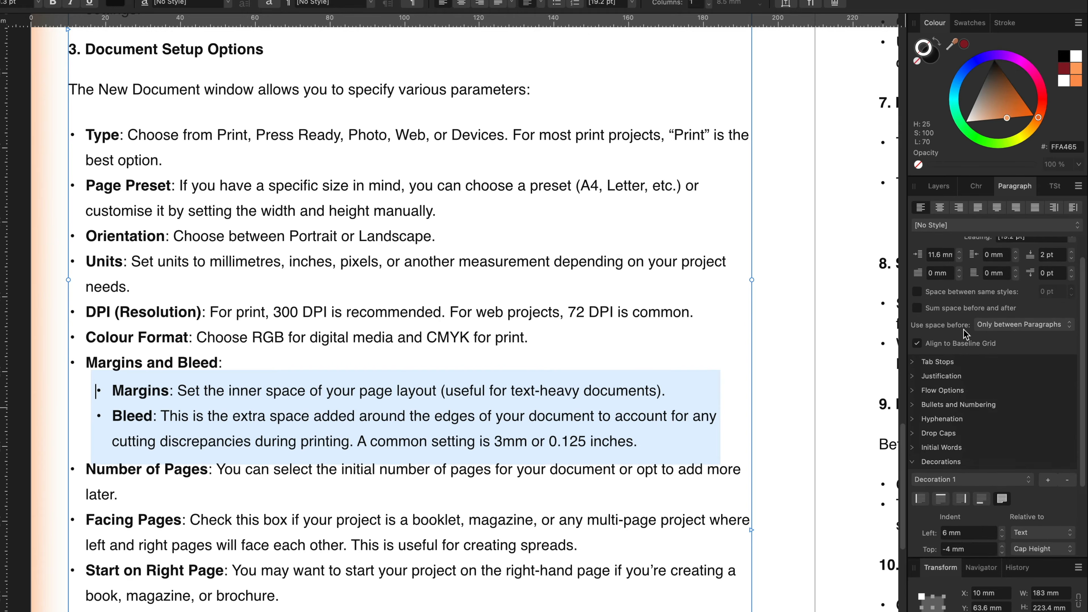
click(913, 245)
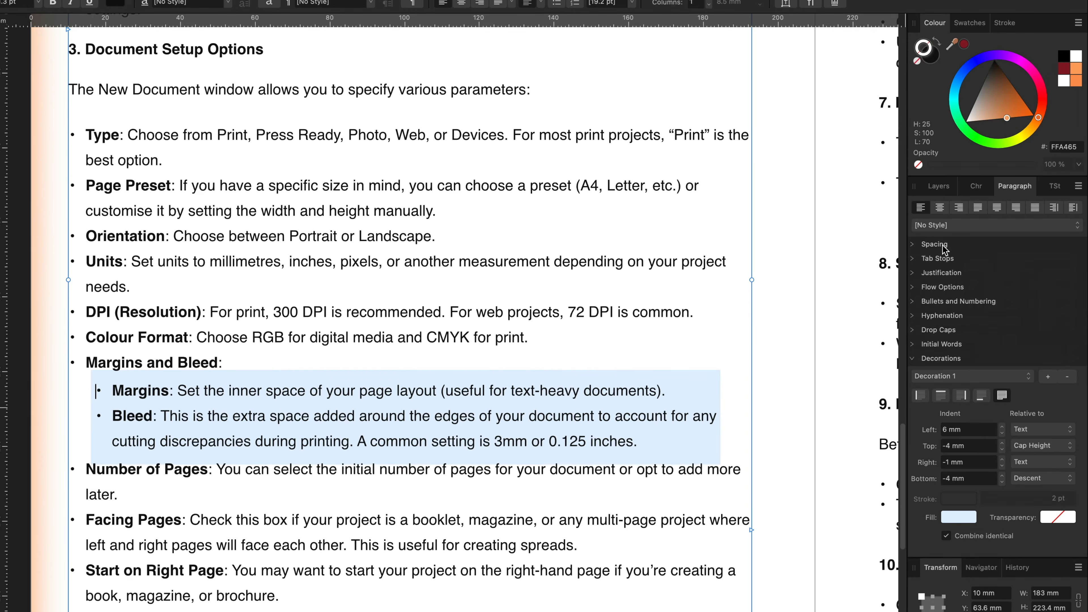
click(913, 246)
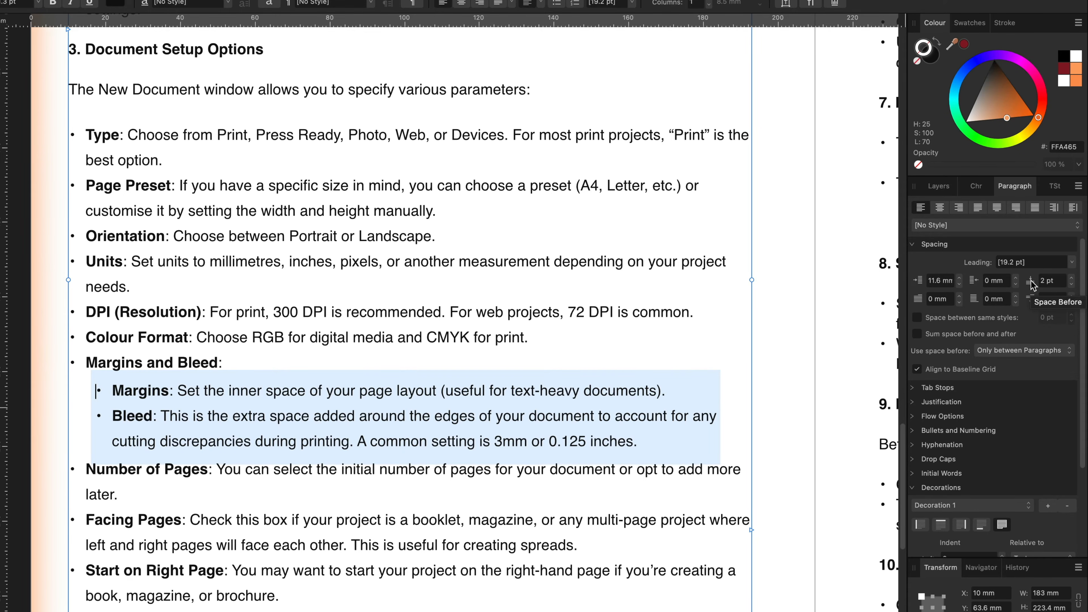
click(1073, 279)
click(1073, 278)
click(1073, 278)
click(1073, 279)
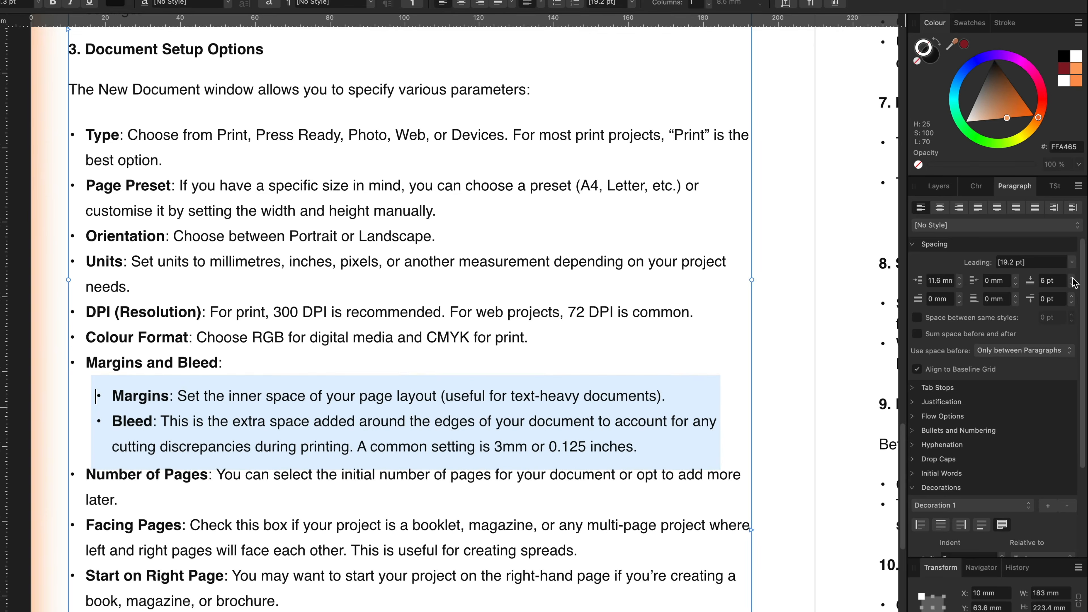
click(1073, 279)
click(1073, 278)
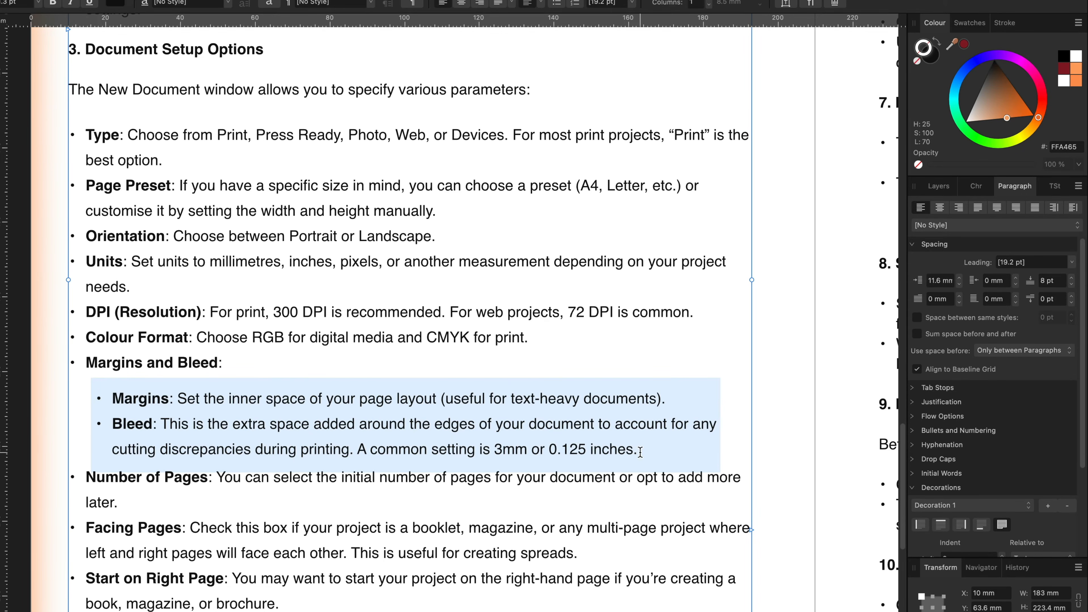
Try a space after of 8 pt on the indented Bleed bullet and deselect the text.
click(1072, 296)
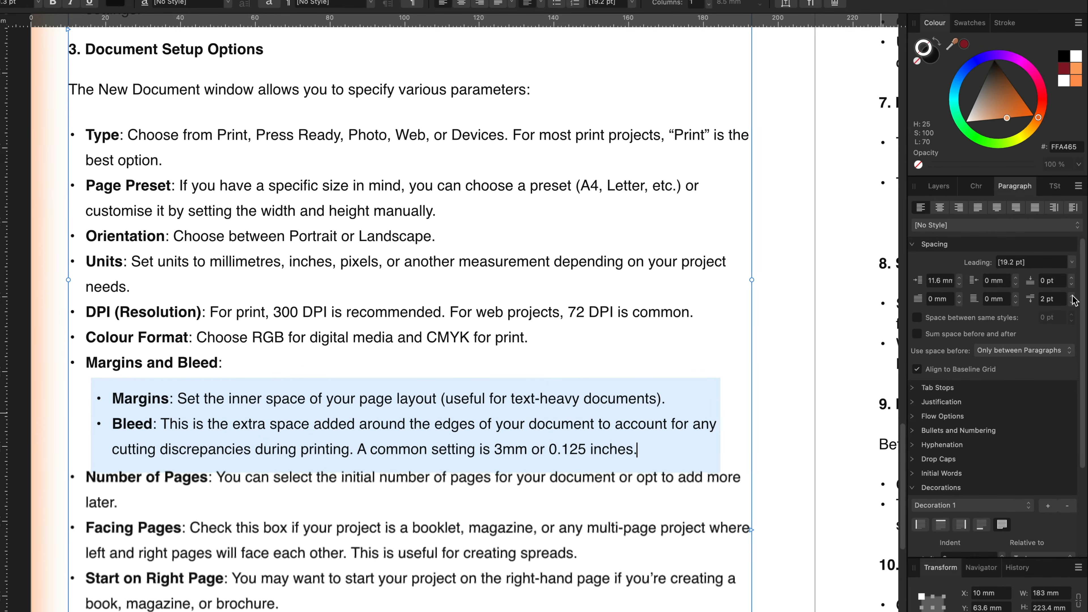
click(1072, 296)
click(1072, 296)
click(1072, 296)
click(1072, 296)
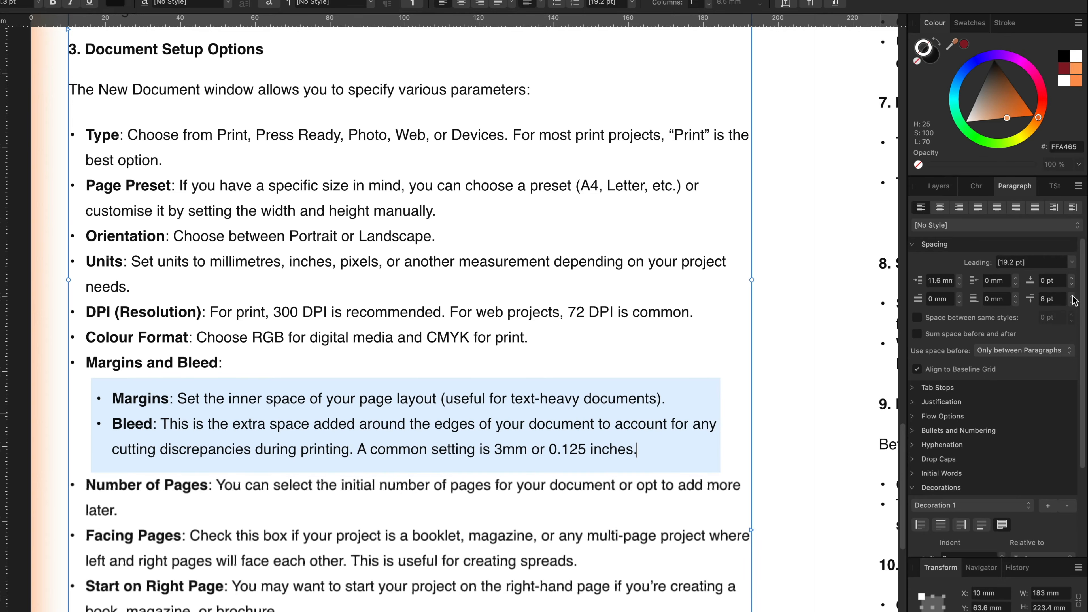
click(1073, 296)
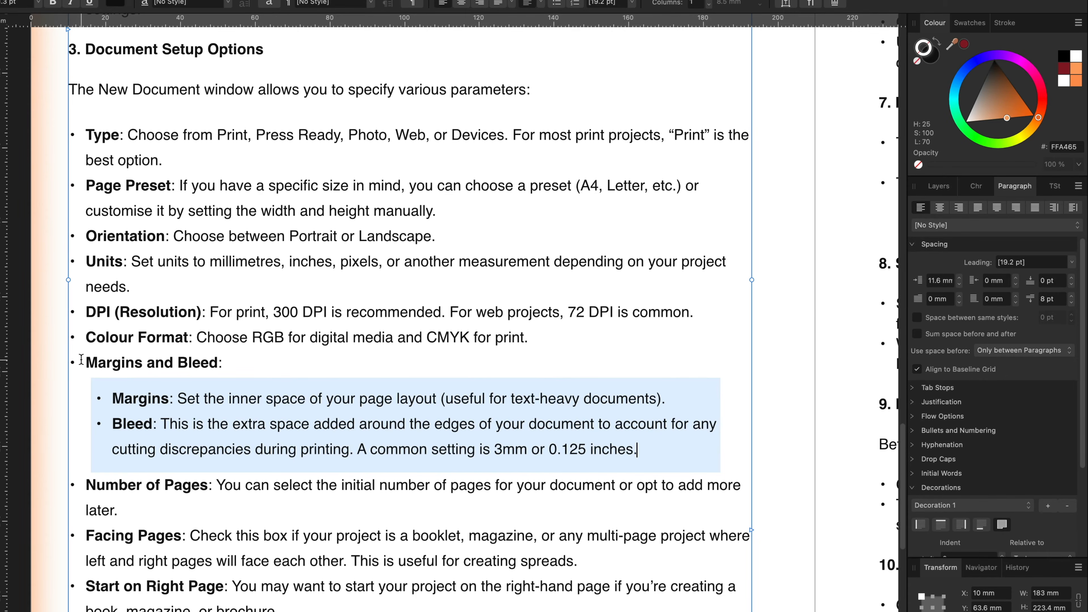
click(26, 117)
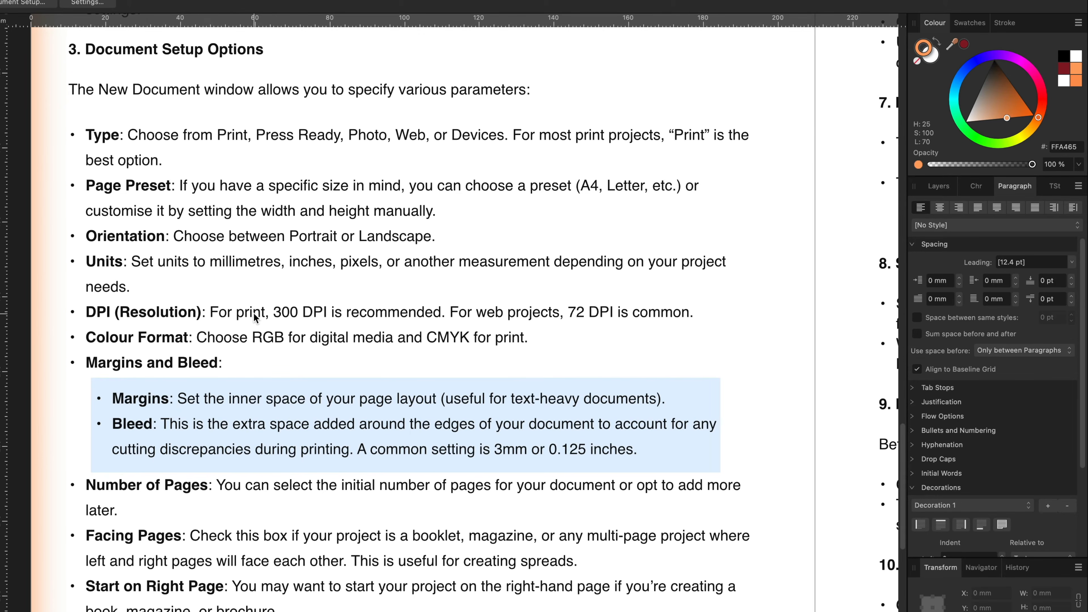
Undo the paragraph spacing and fill indent changes on the Margins and Bleed bullets, leaving nothing selected.
key(super+z)
key(super+z)
key(super+z)
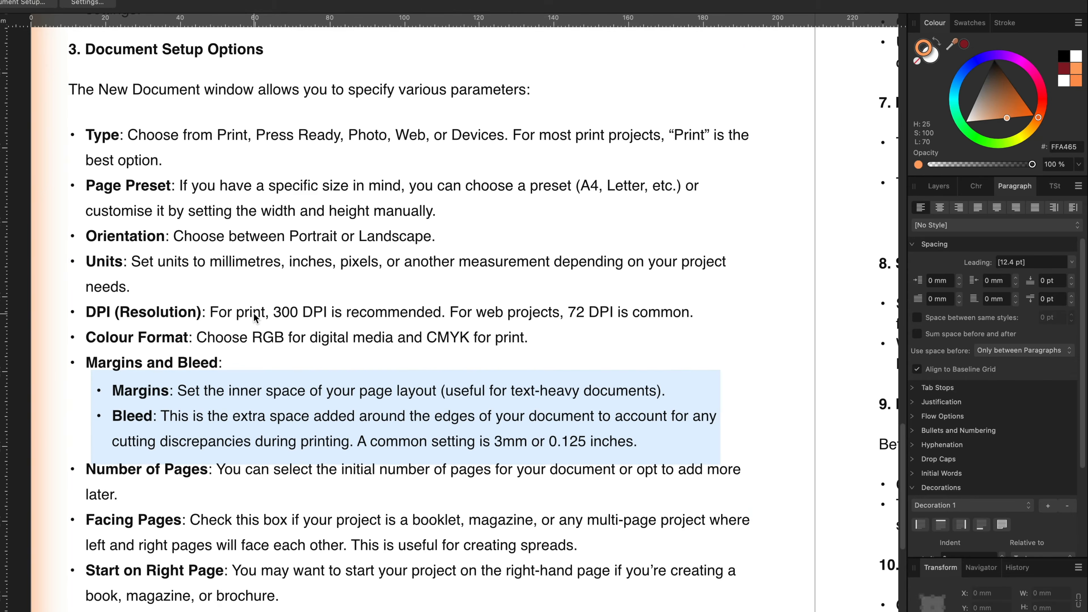
key(super+z)
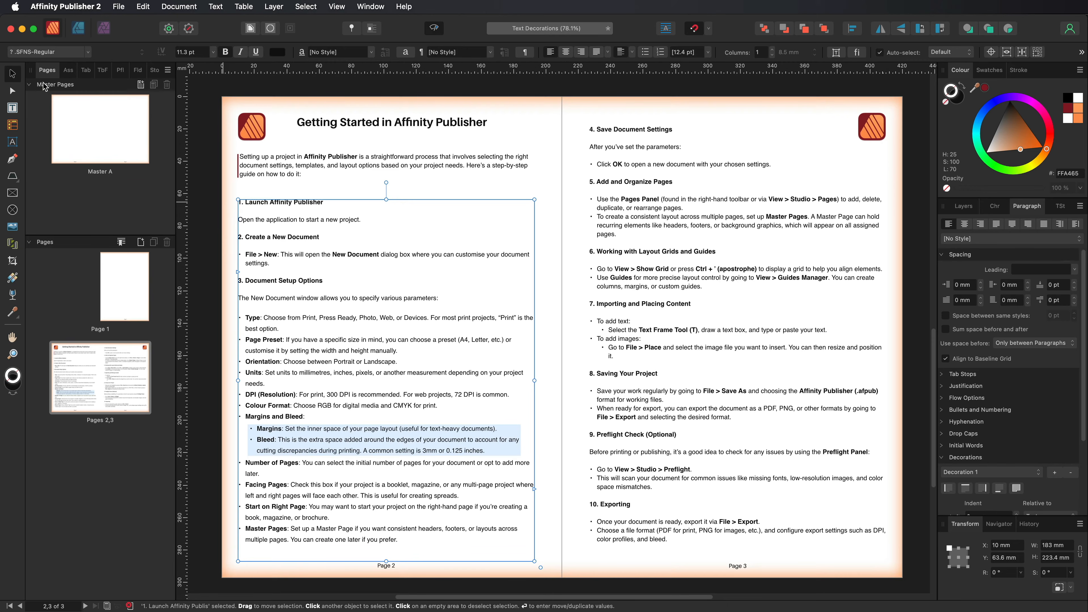
click(210, 102)
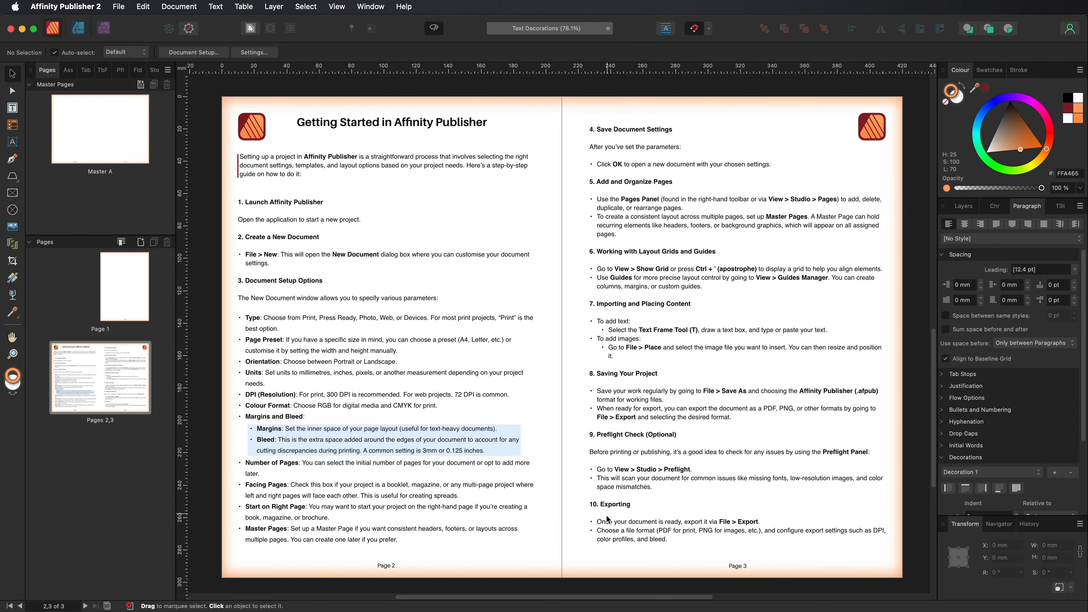
Add left, top, right and bottom decoration lines around the two bullets under 10. Exporting on page 3.
click(597, 519)
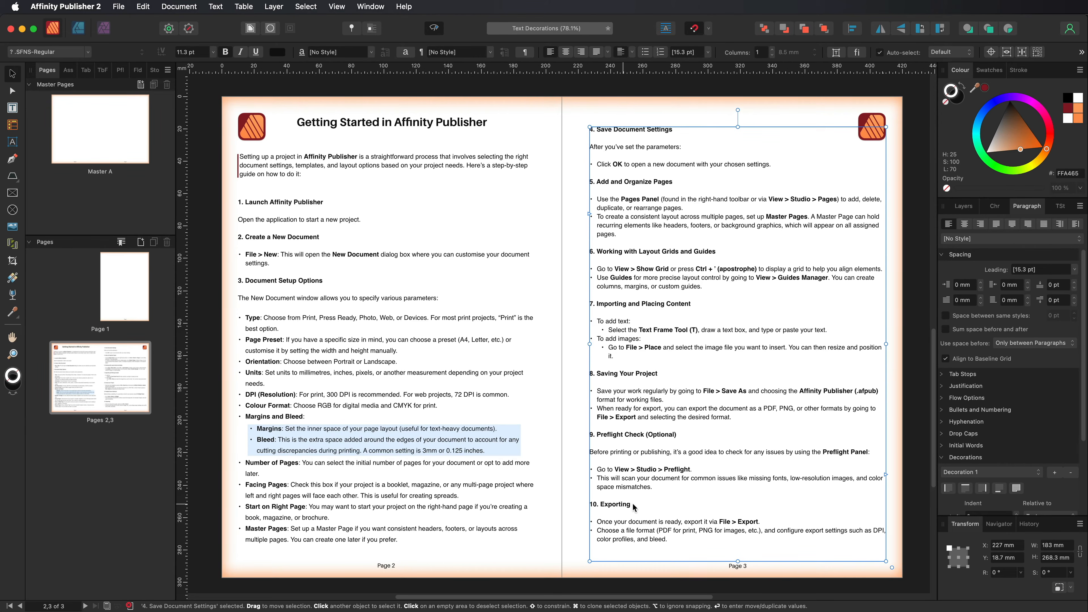
double_click(627, 522)
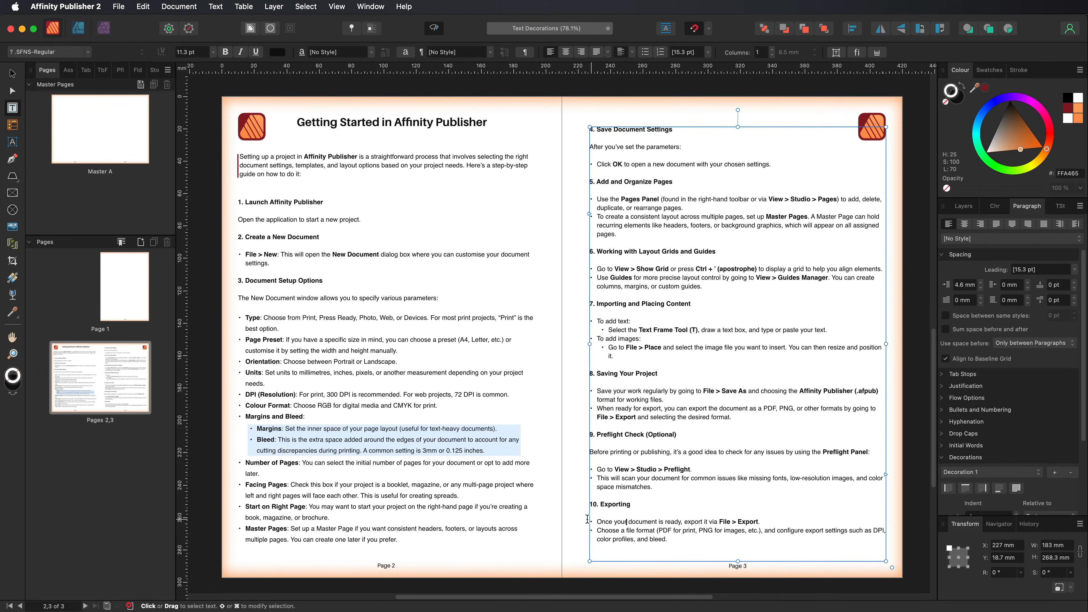
drag(599, 521, 694, 538)
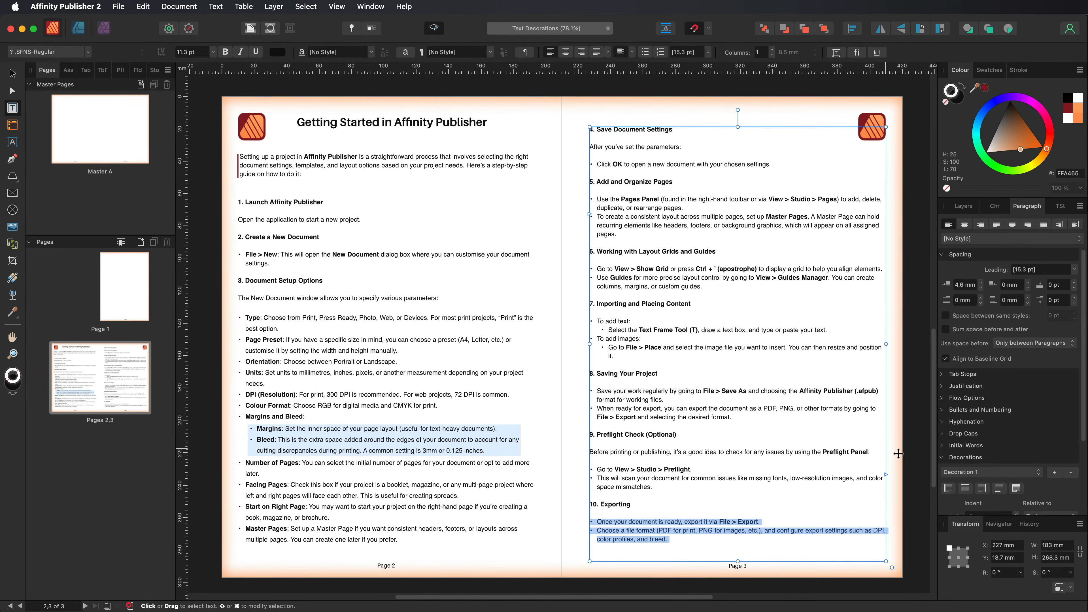
click(908, 459)
scroll(907, 458, up, 5)
scroll(909, 459, down, 8)
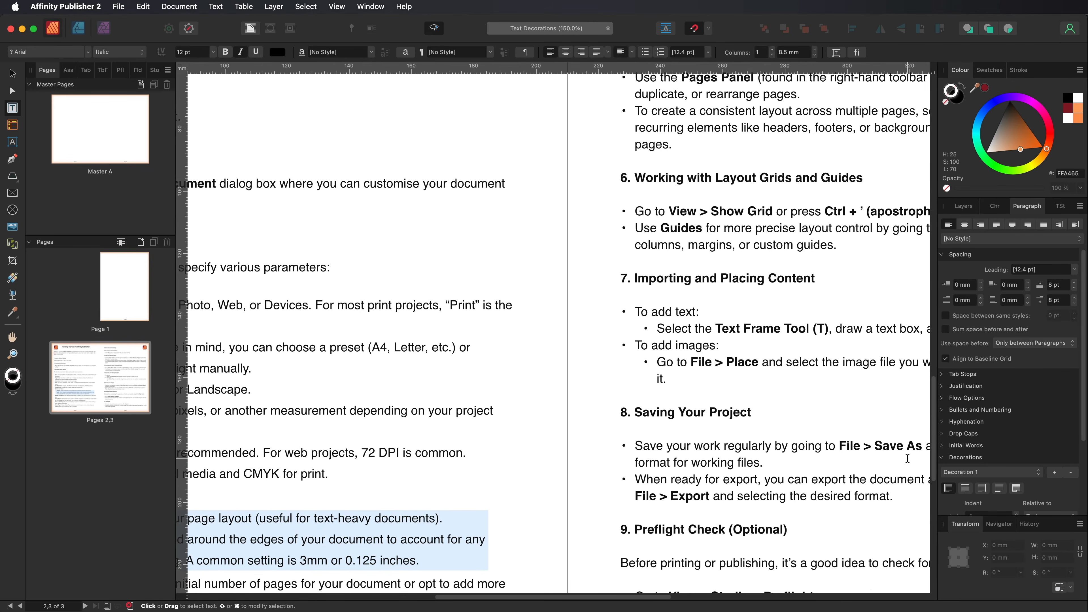
scroll(910, 459, right, 7)
scroll(914, 459, down, 5)
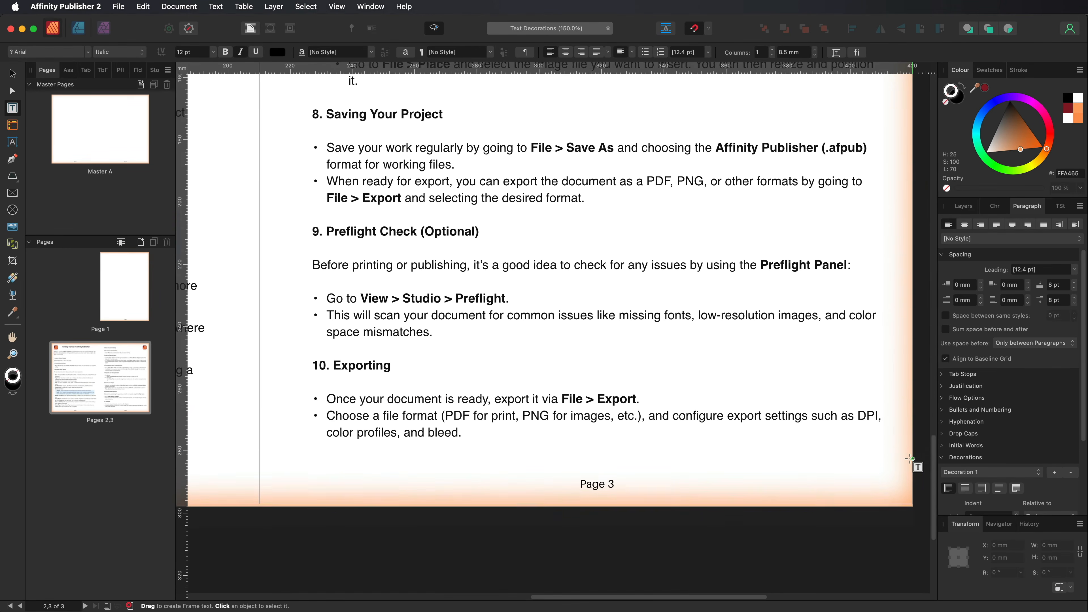
drag(312, 372, 487, 407)
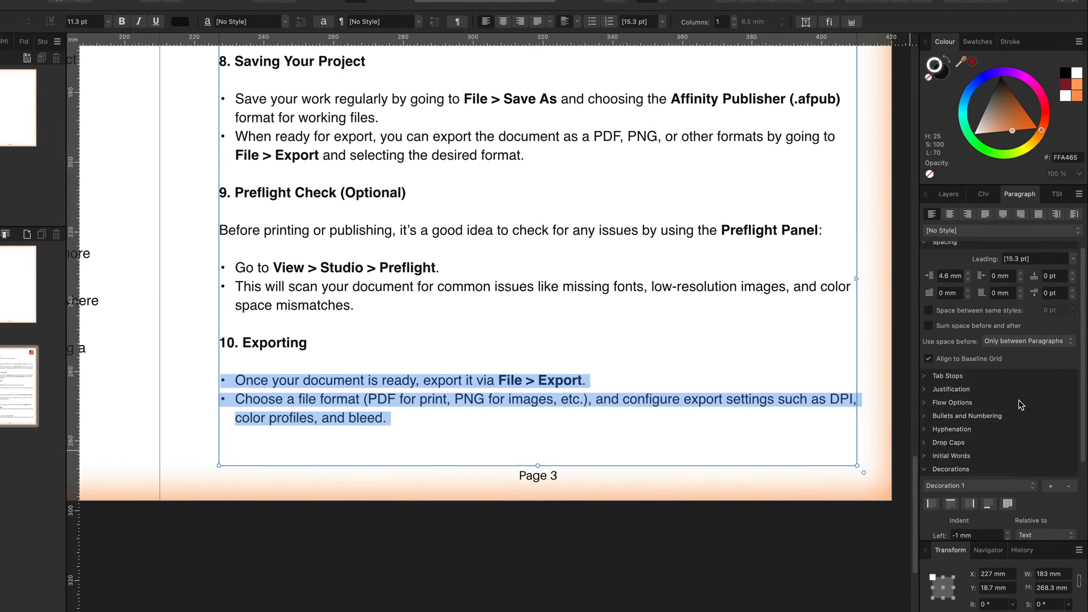
scroll(1023, 393, down, 5)
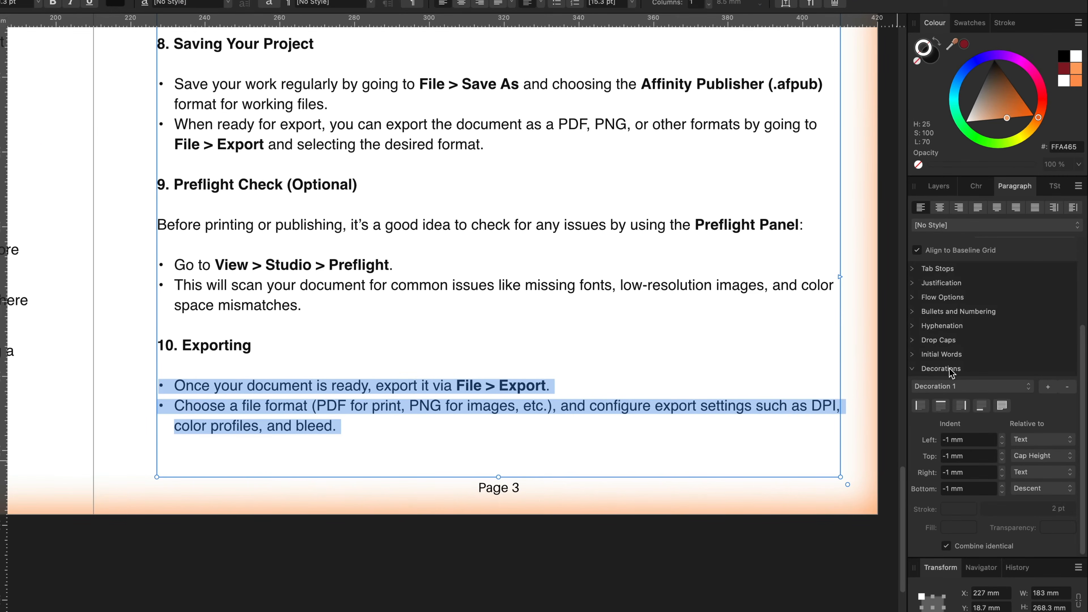
click(919, 407)
click(941, 405)
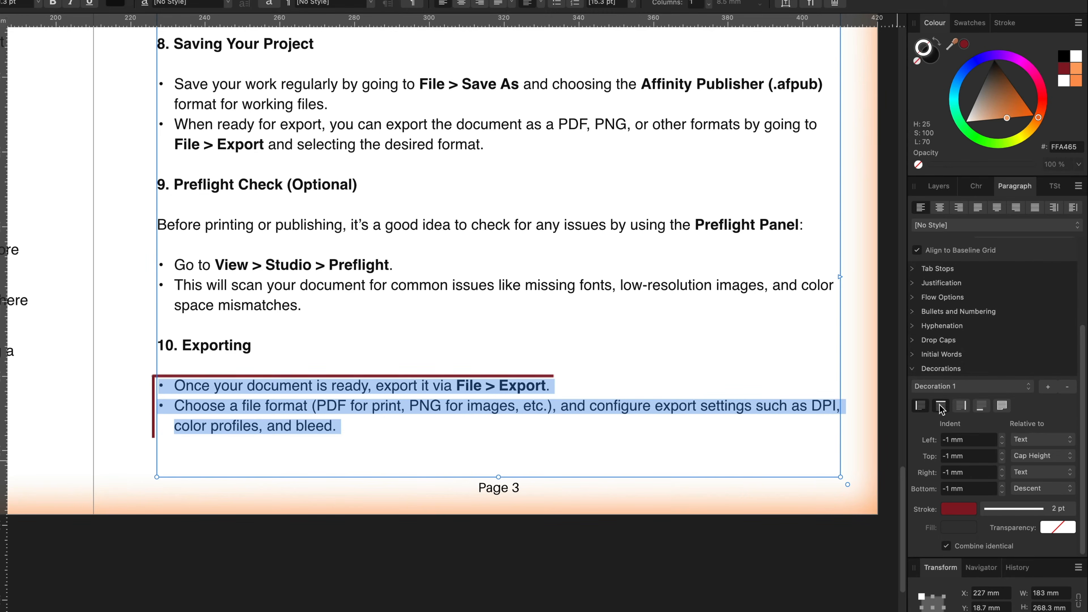
click(961, 406)
click(981, 406)
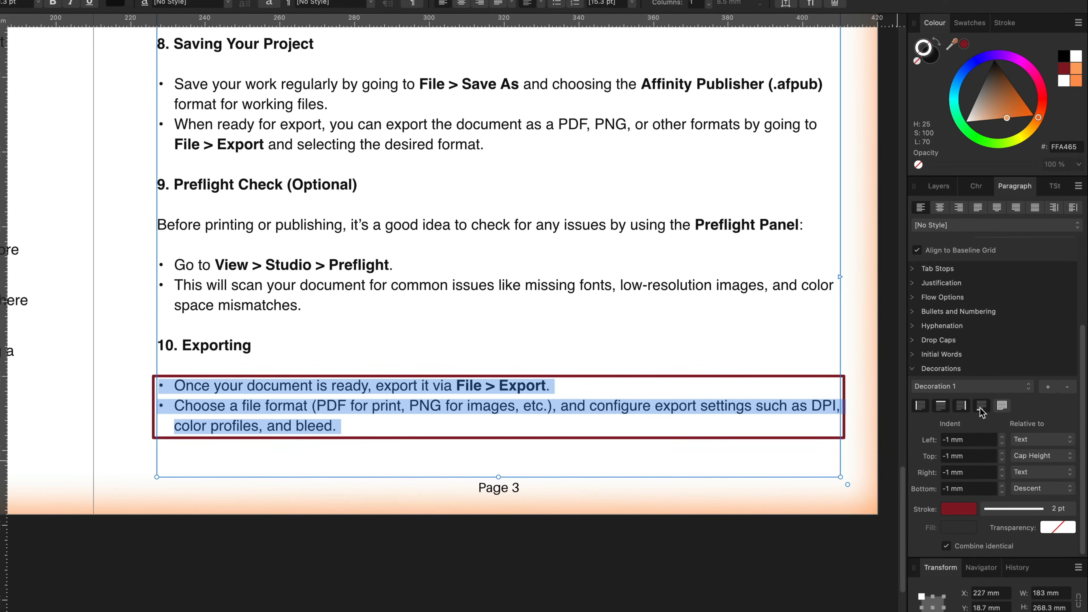
Examine the stroke colour and stroke width options of the border around the Exporting bullets.
click(954, 510)
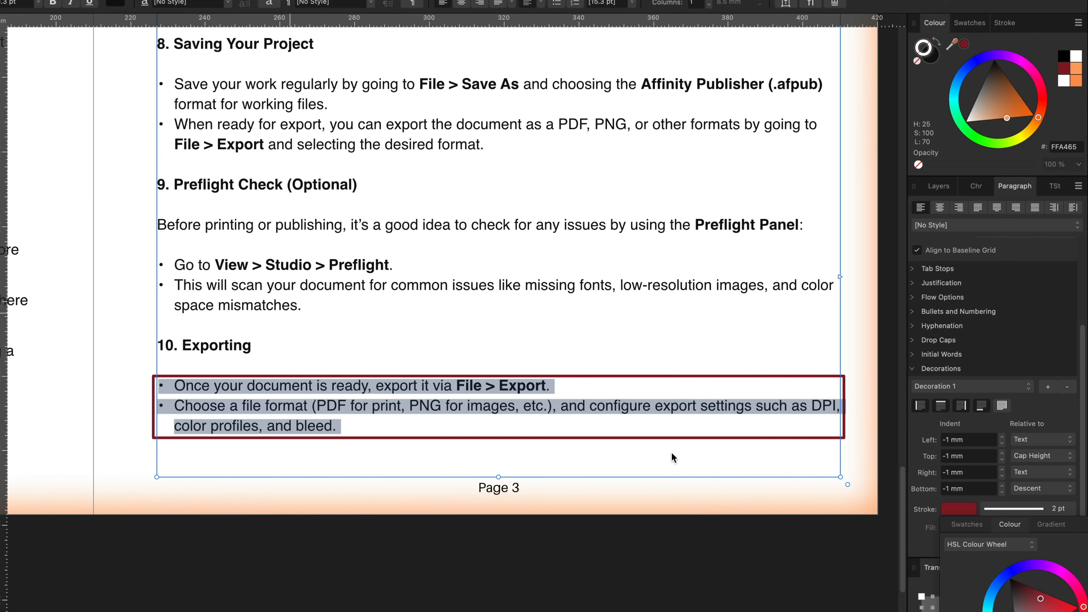
click(1016, 508)
click(1019, 512)
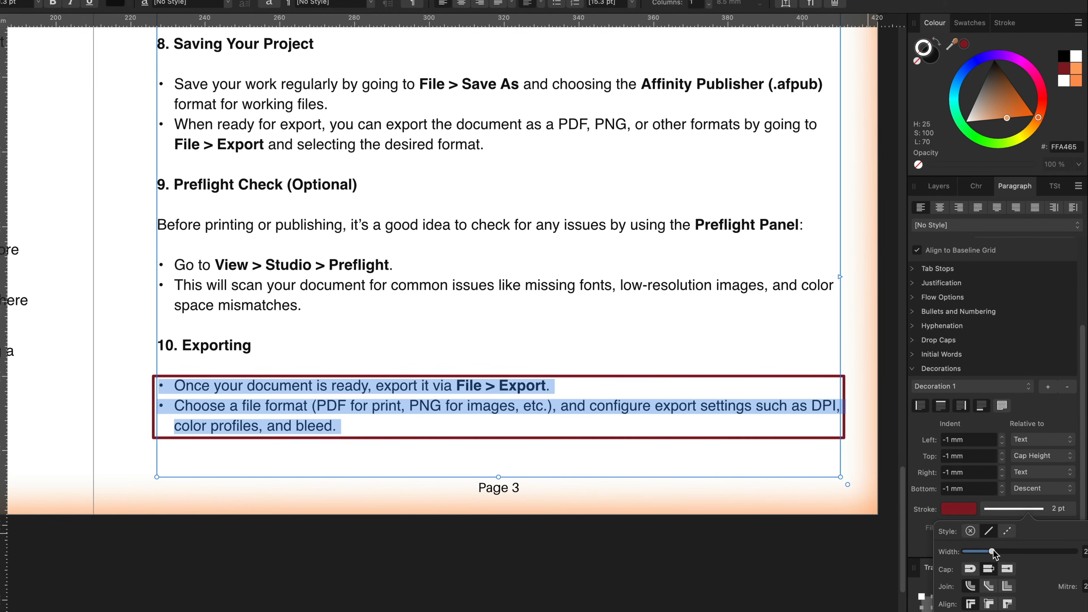
mouse_move(993, 550)
mouse_down()
mouse_move(1020, 551)
mouse_move(992, 549)
mouse_up()
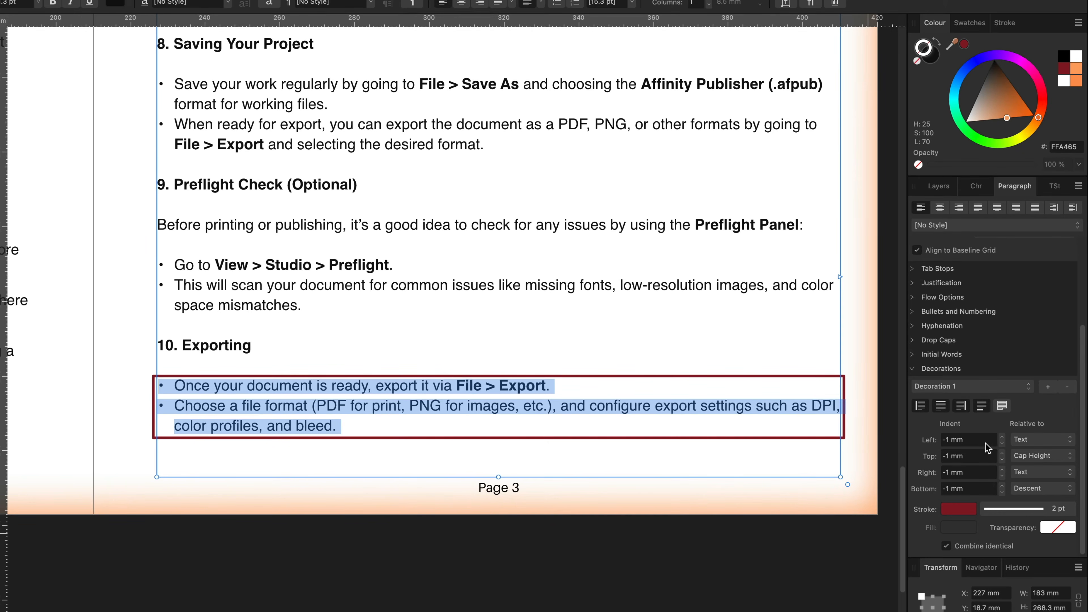
Set the left and top indents of the Exporting bullets' border to -2 mm.
click(1002, 443)
click(1003, 444)
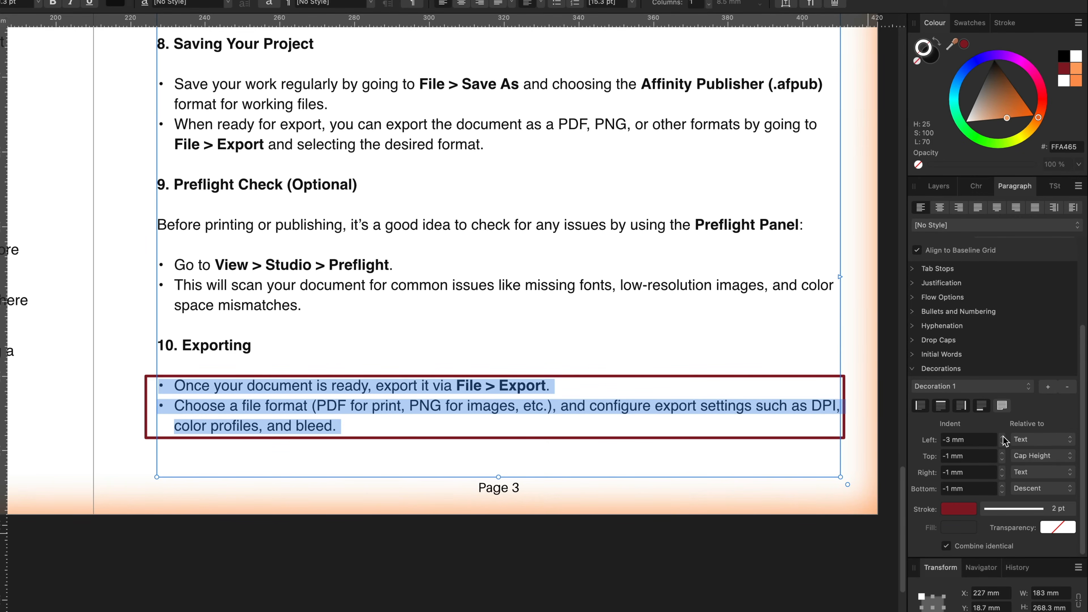
click(1002, 438)
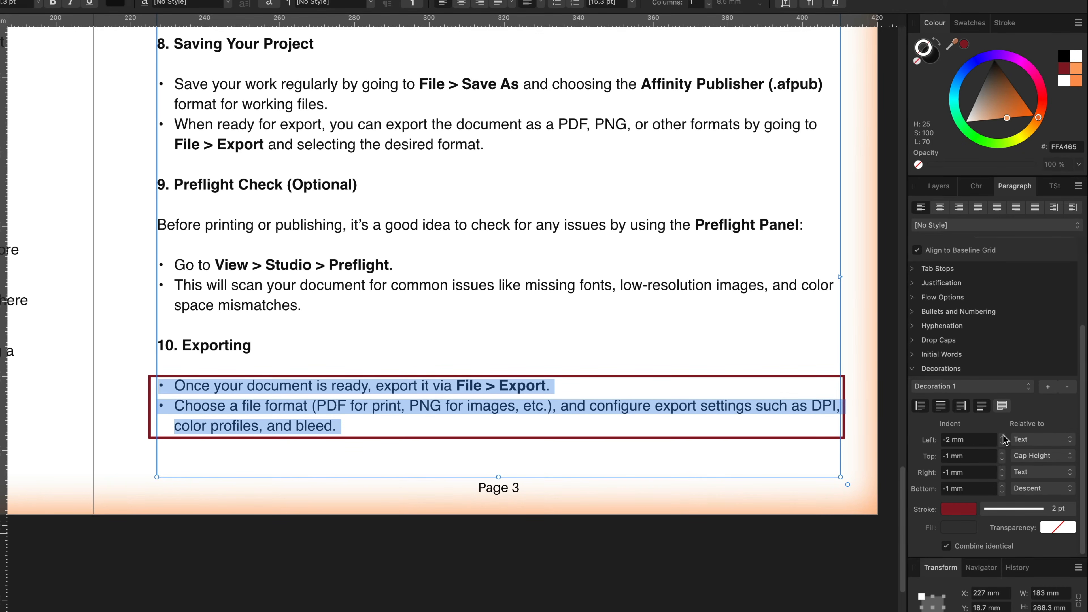
click(1002, 459)
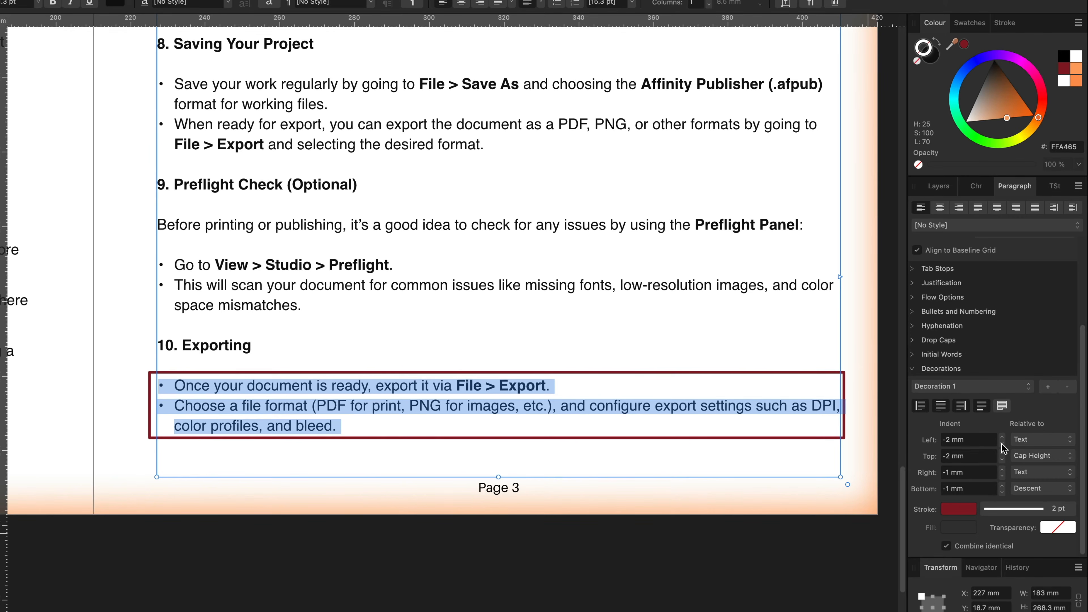
Undo the left and top indent changes on the Exporting bullets' border, leaving nothing selected.
key(super+z)
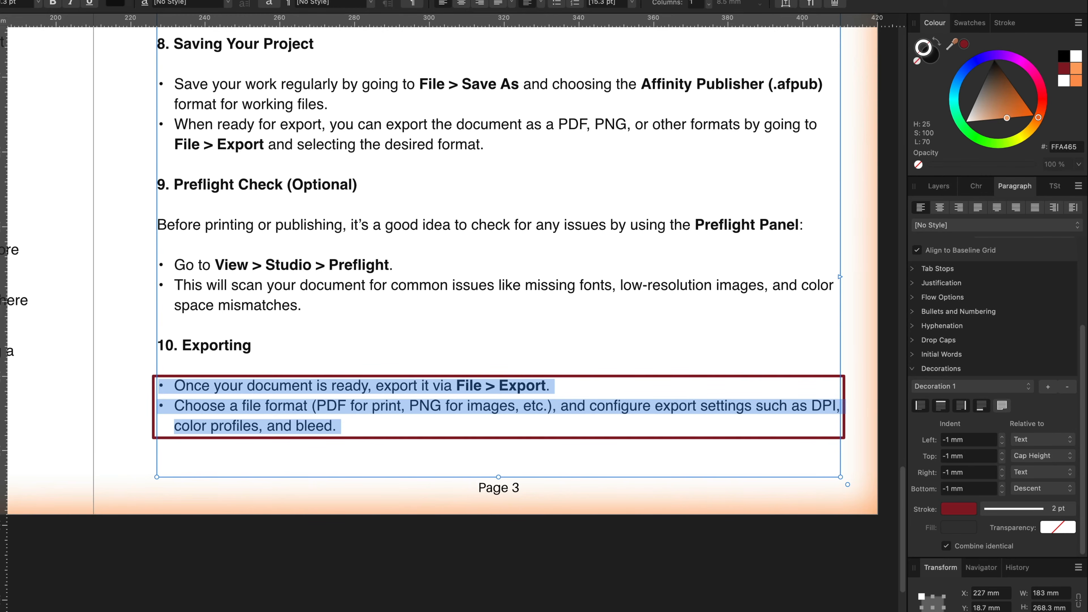
key(Escape)
click(97, 369)
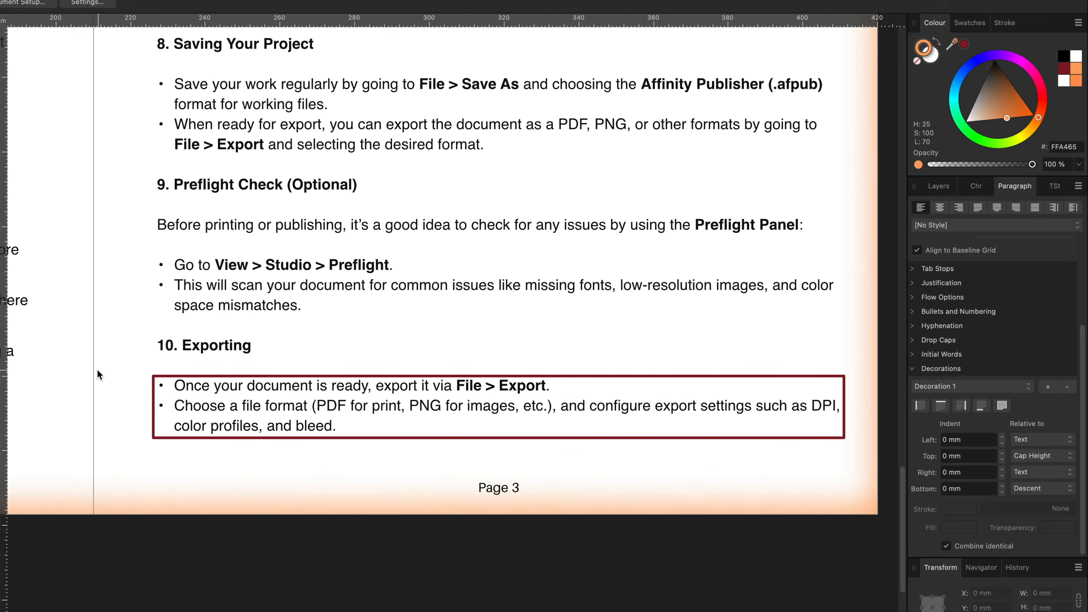
key(super+0)
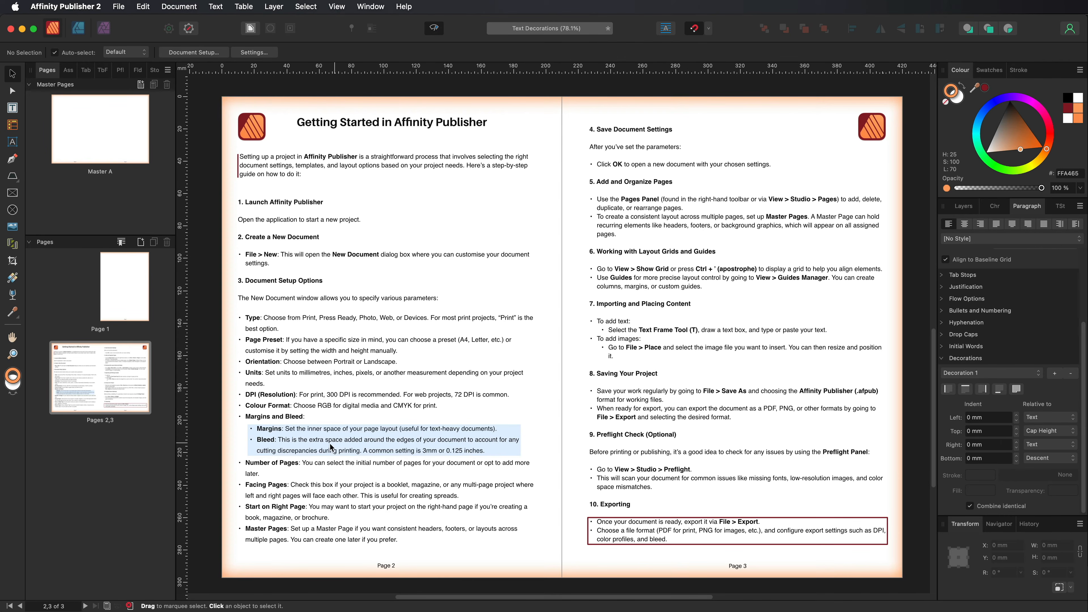
Create a paragraph style named "Blue Fill" from the filled Margins bullet on page 2, applying it to the selection.
click(308, 446)
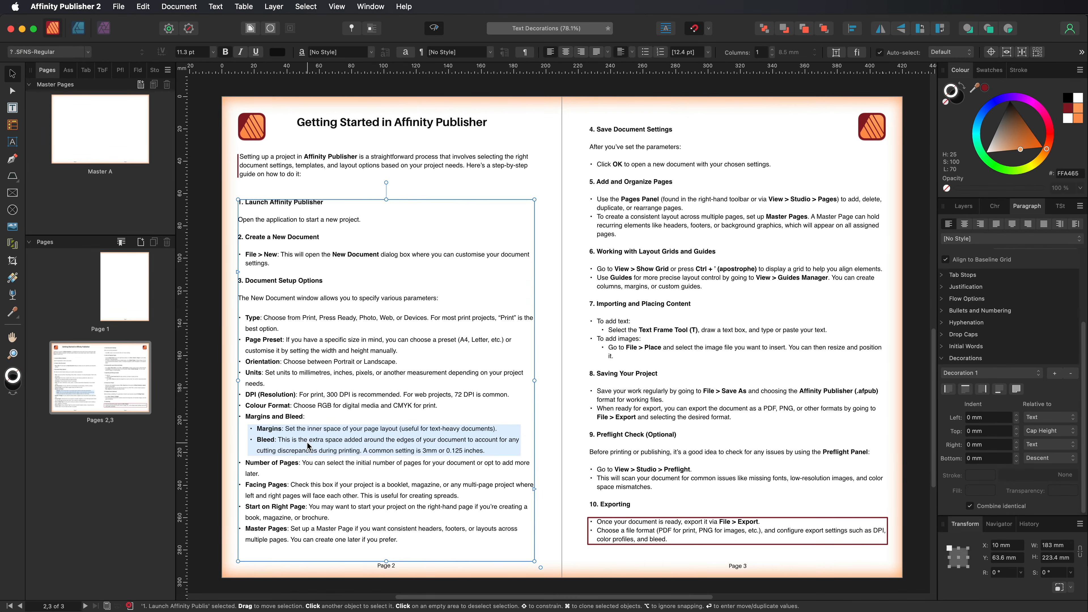
double_click(256, 428)
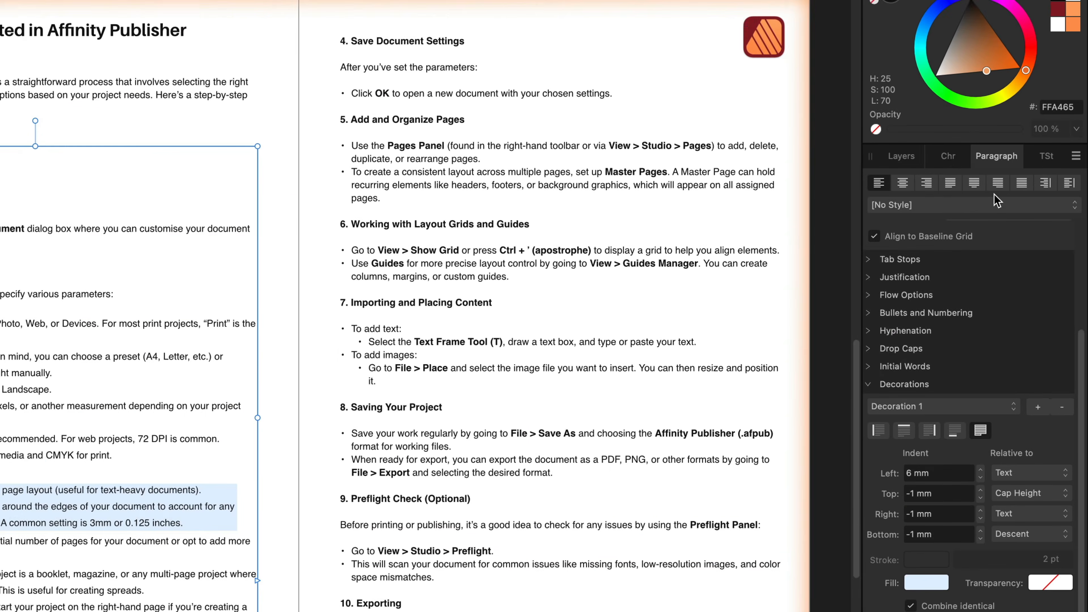
click(1046, 157)
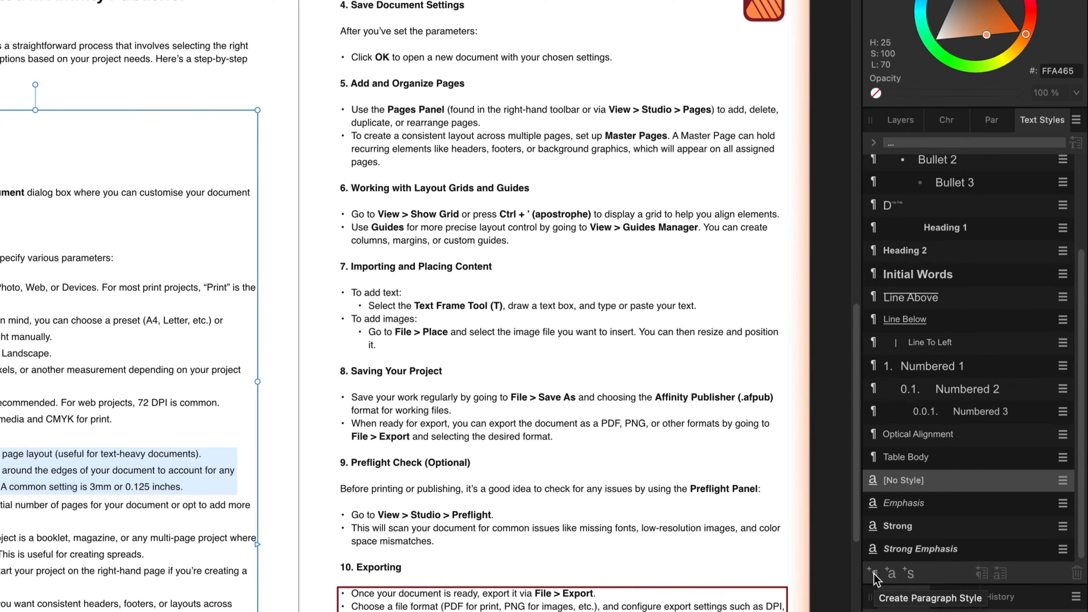
click(874, 574)
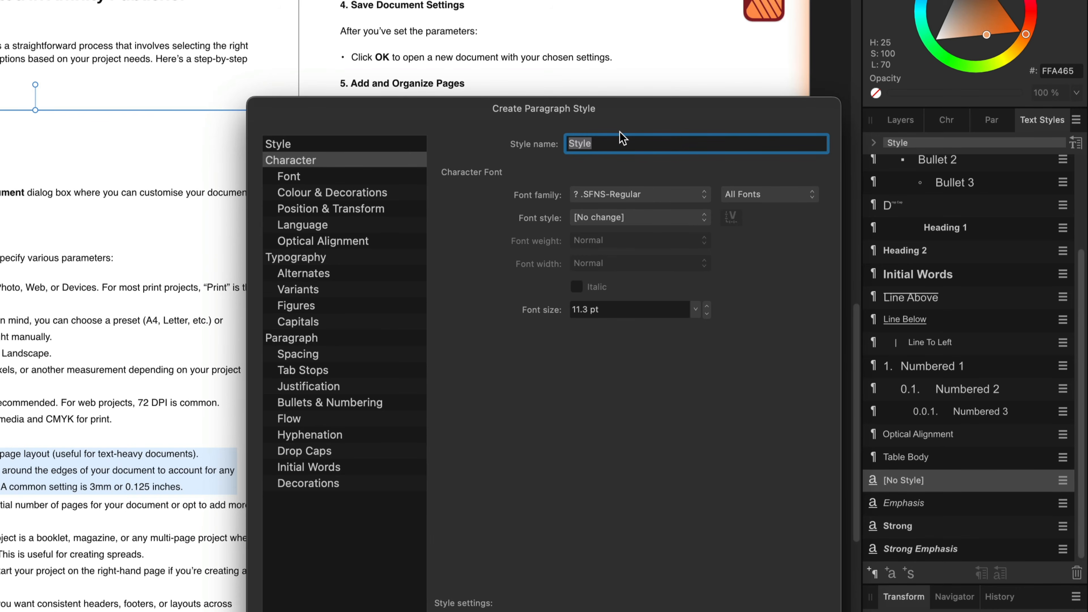
text(Blue Fill)
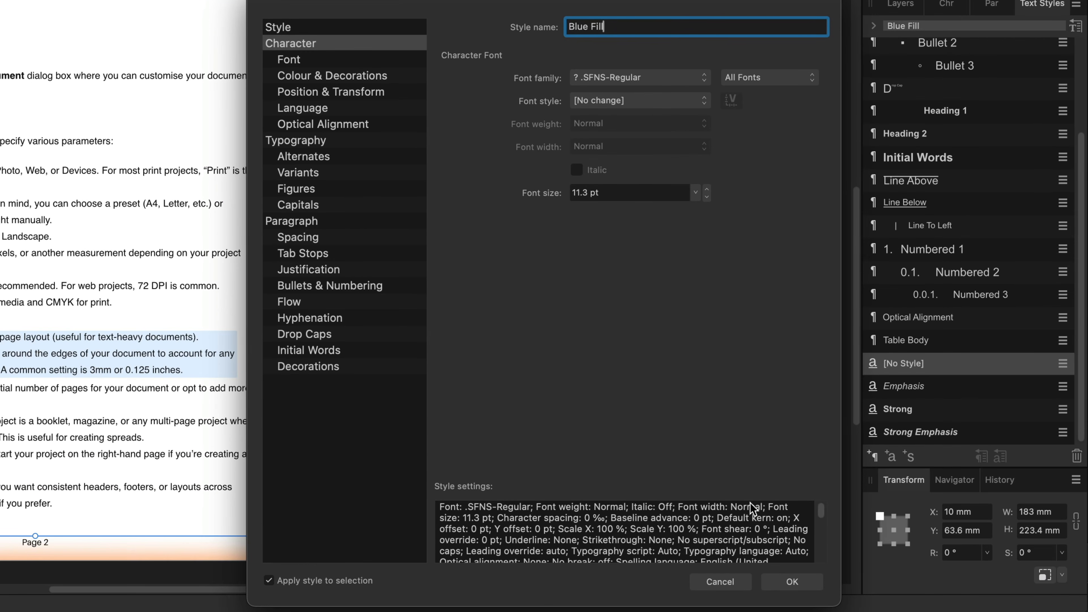
click(792, 582)
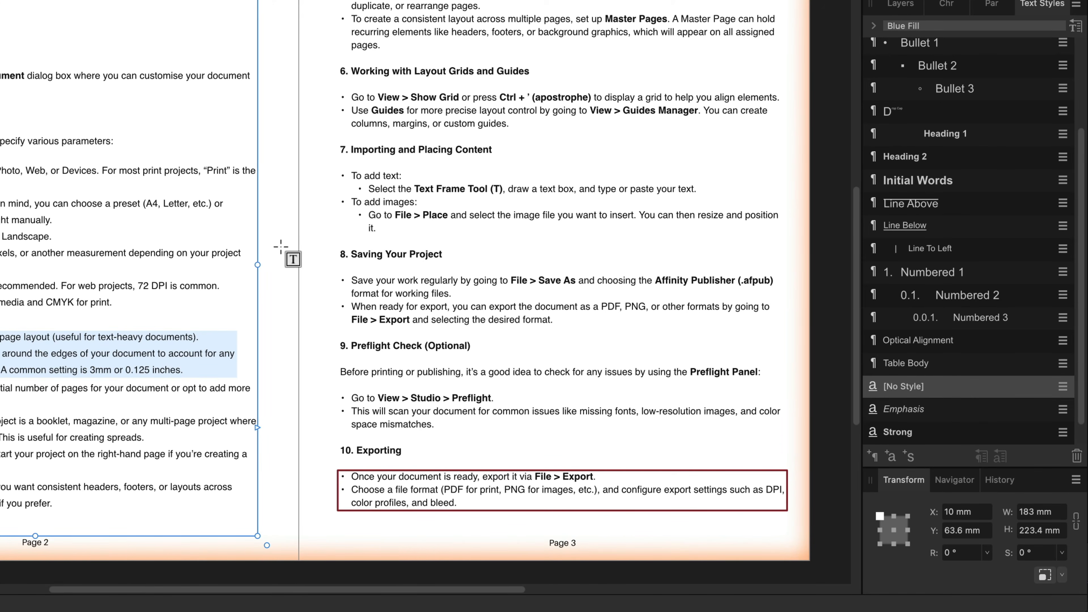
Try the Blue Fill style on the two bullets under 6. Working with Layout Grids and Guides, and undo it.
drag(341, 97, 510, 125)
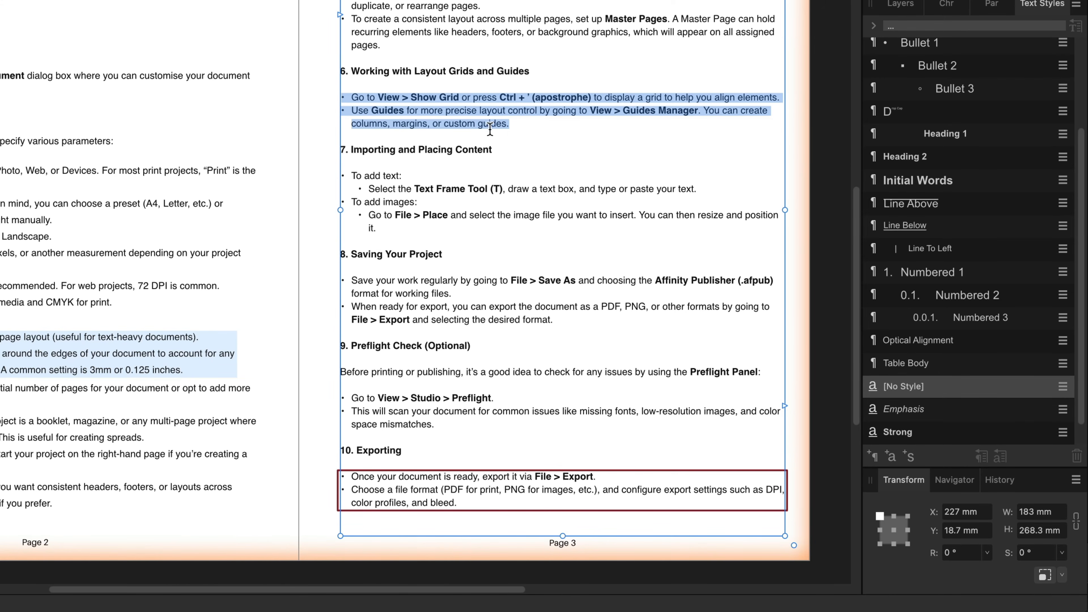
scroll(985, 148, up, 5)
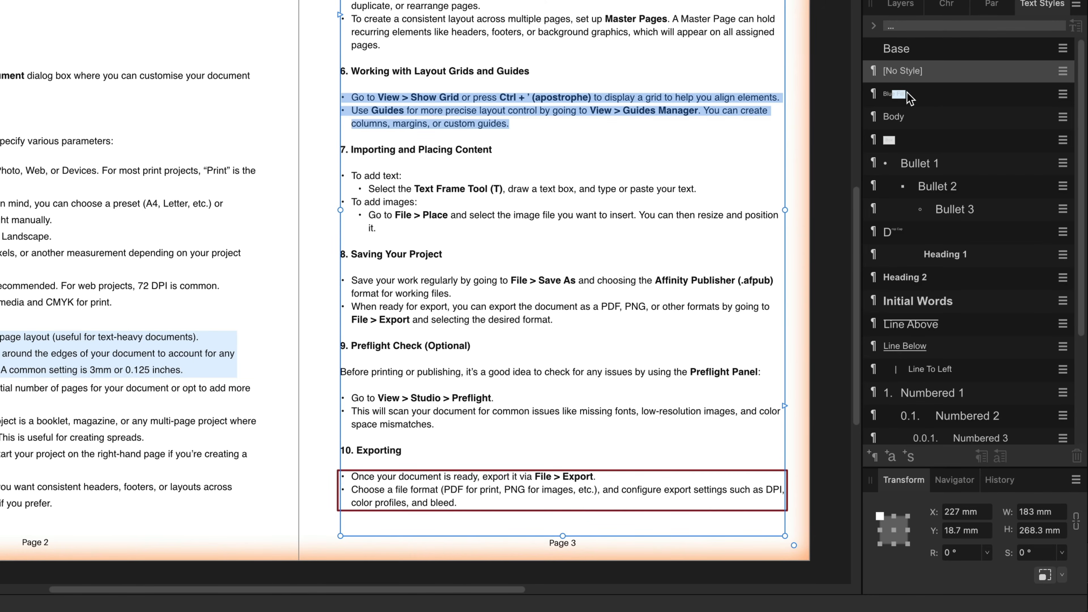
click(888, 99)
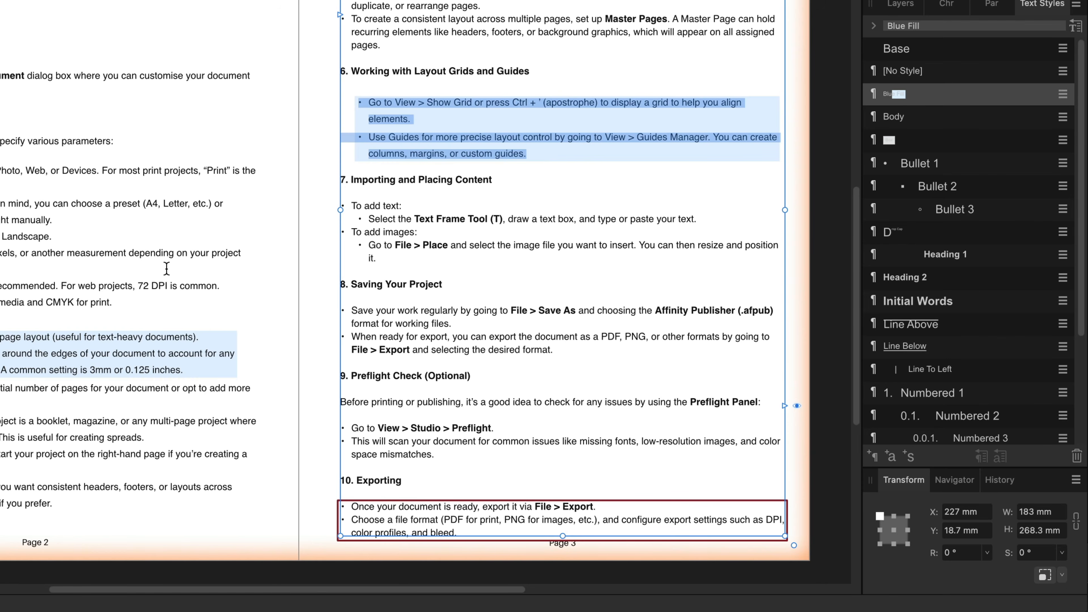
key(Escape)
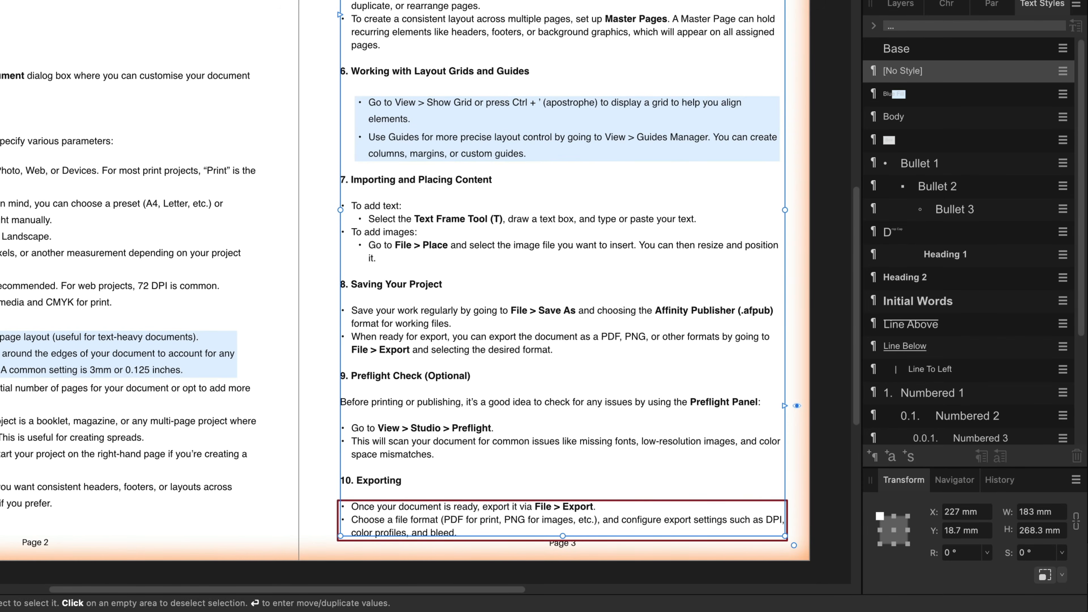
key(Escape)
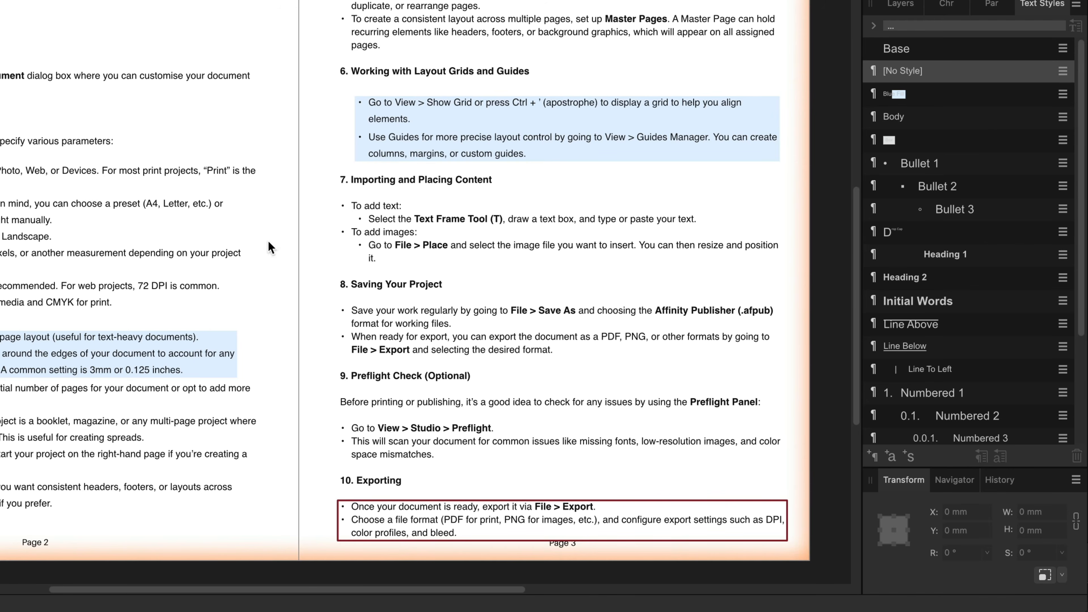
key(super+z)
key(super+z)
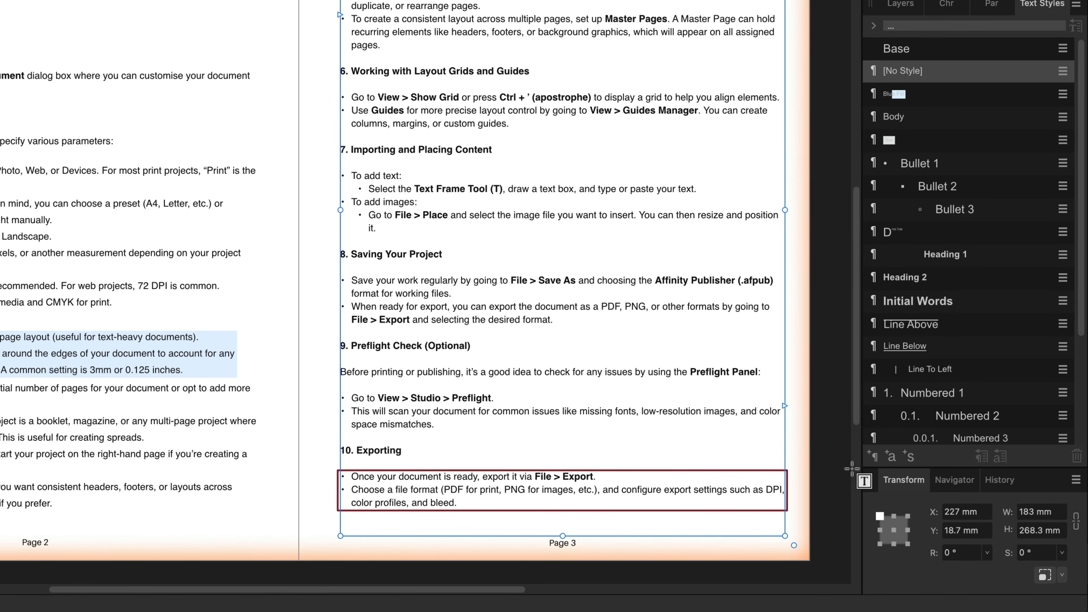
Create a paragraph style named "Red Box" from the bordered bullets under 10. Exporting.
click(873, 459)
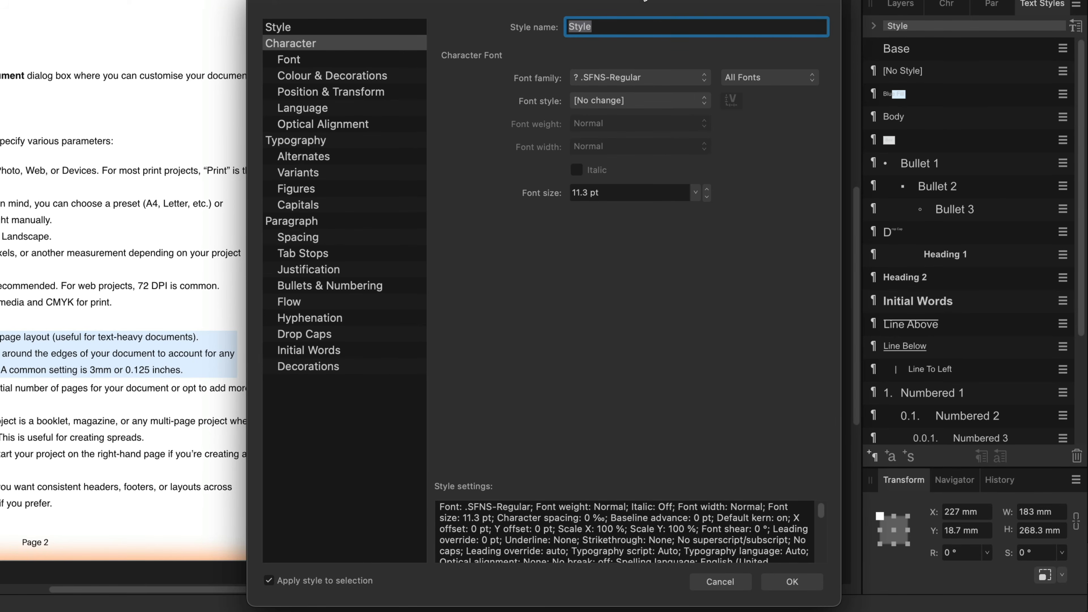
text(Red Box)
click(800, 578)
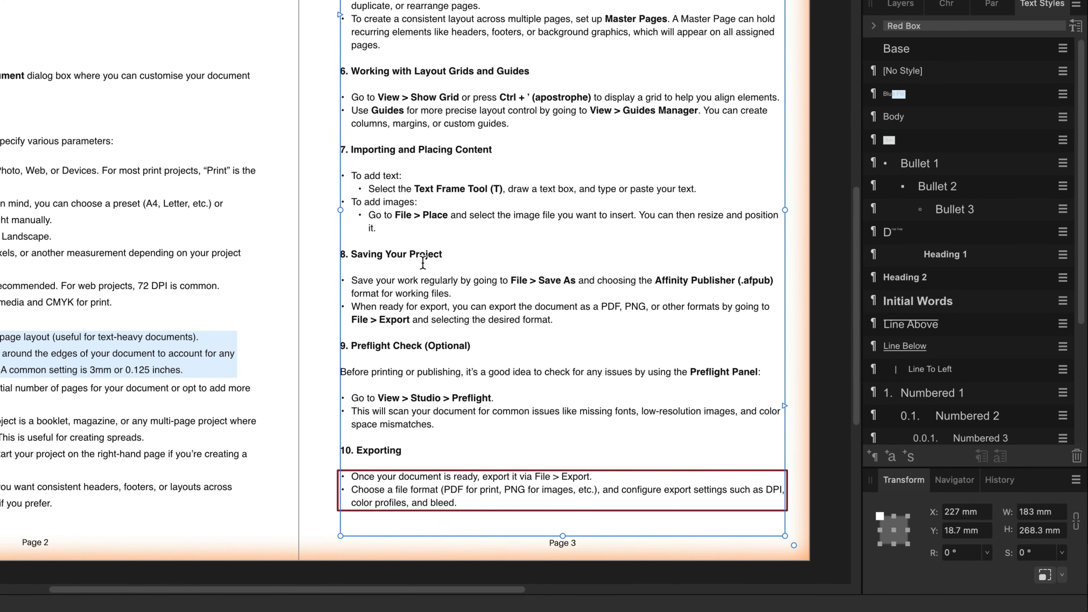
Try the Red Box paragraph style on the two bullets under 6. Working with Layout Grids and Guides.
click(342, 94)
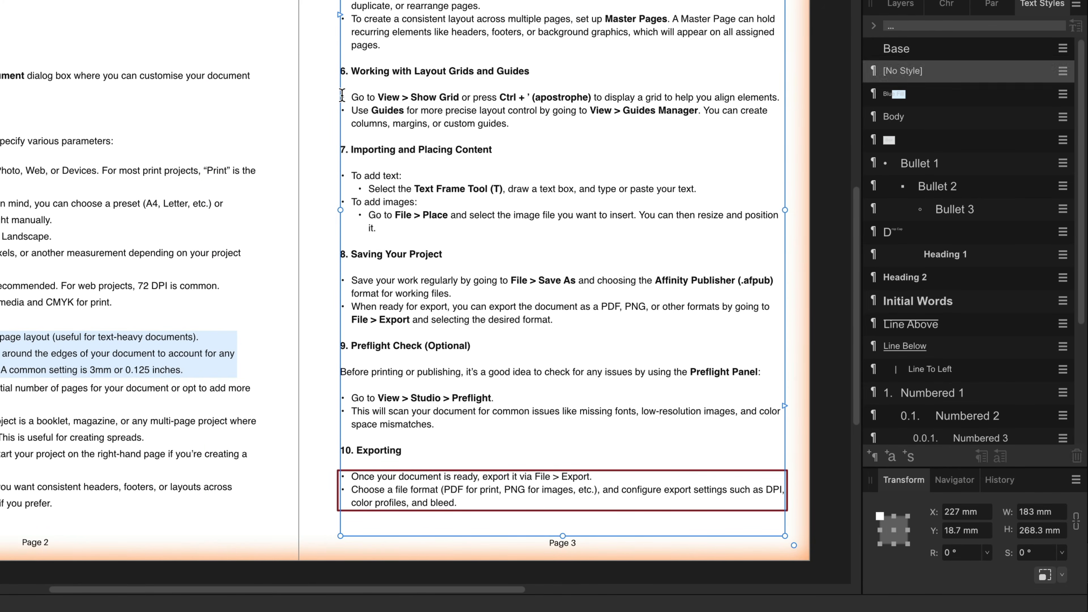
drag(342, 95, 526, 128)
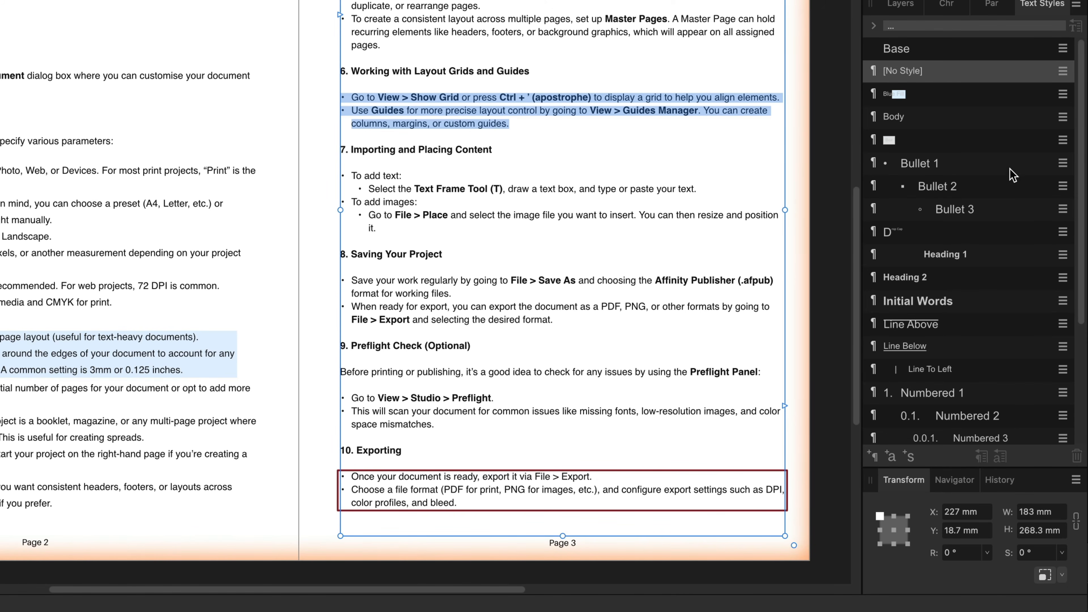
scroll(1026, 210, down, 3)
scroll(1025, 210, down, 1)
click(903, 363)
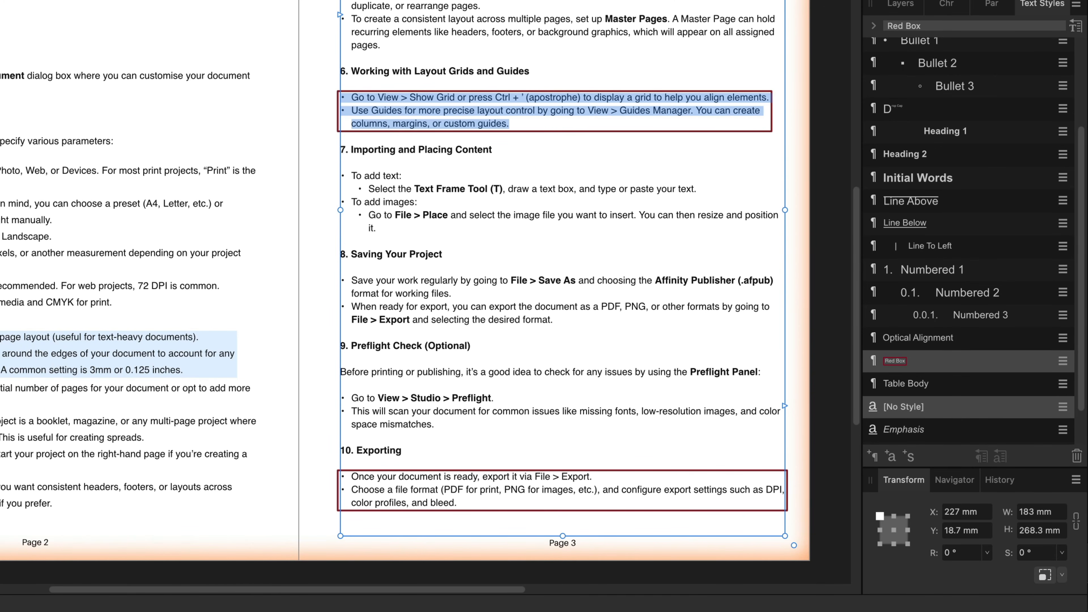
key(Escape)
key(Escape)
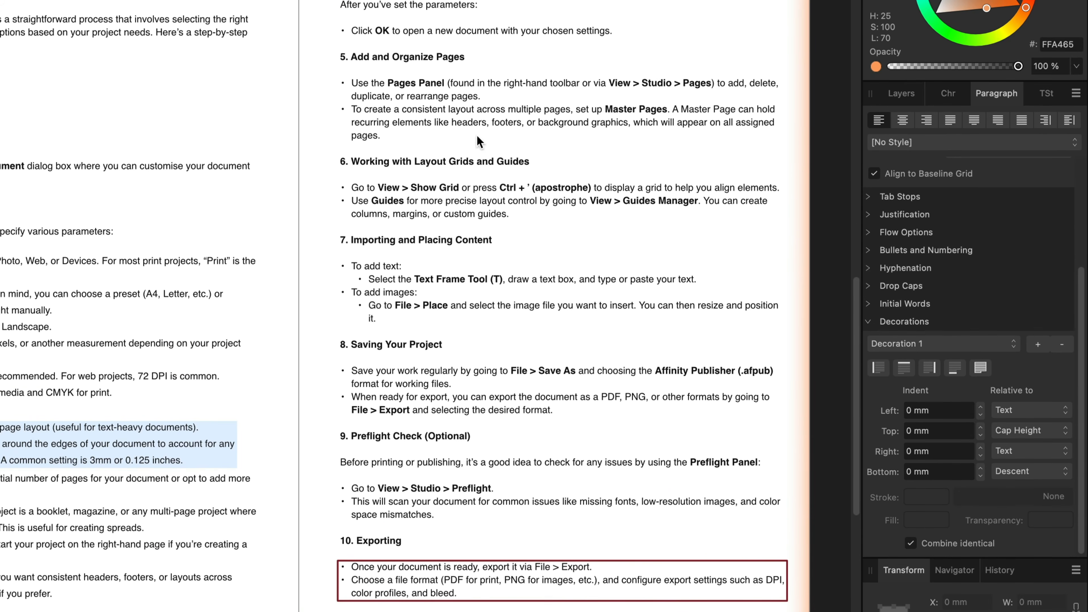
Add a left decoration line with a purple stroke to all the text of sections 5 to 7 on page 3.
click(457, 23)
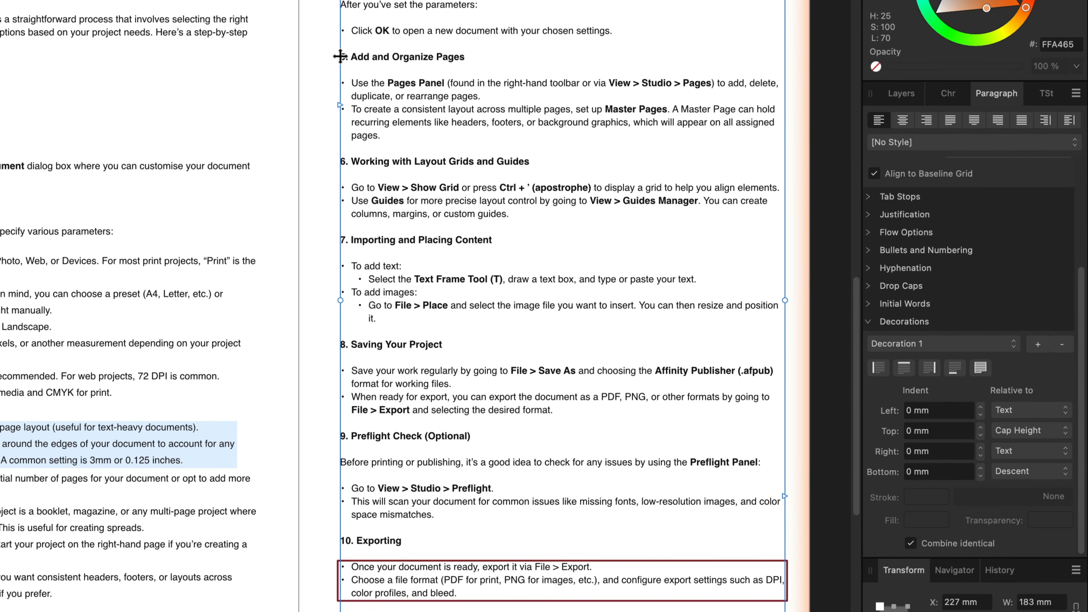
drag(340, 57, 512, 318)
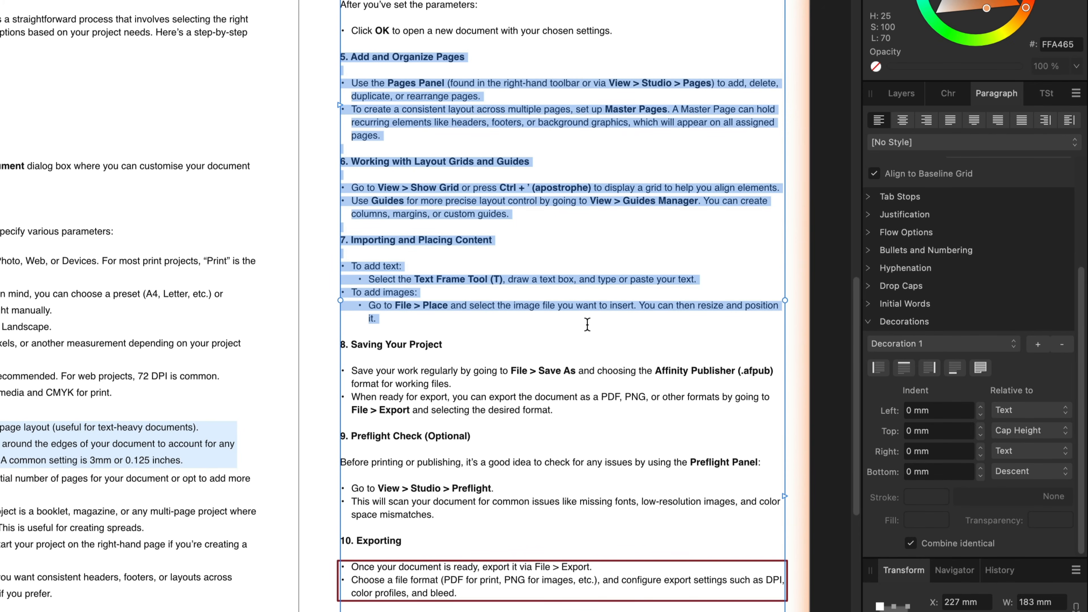
click(877, 370)
click(937, 498)
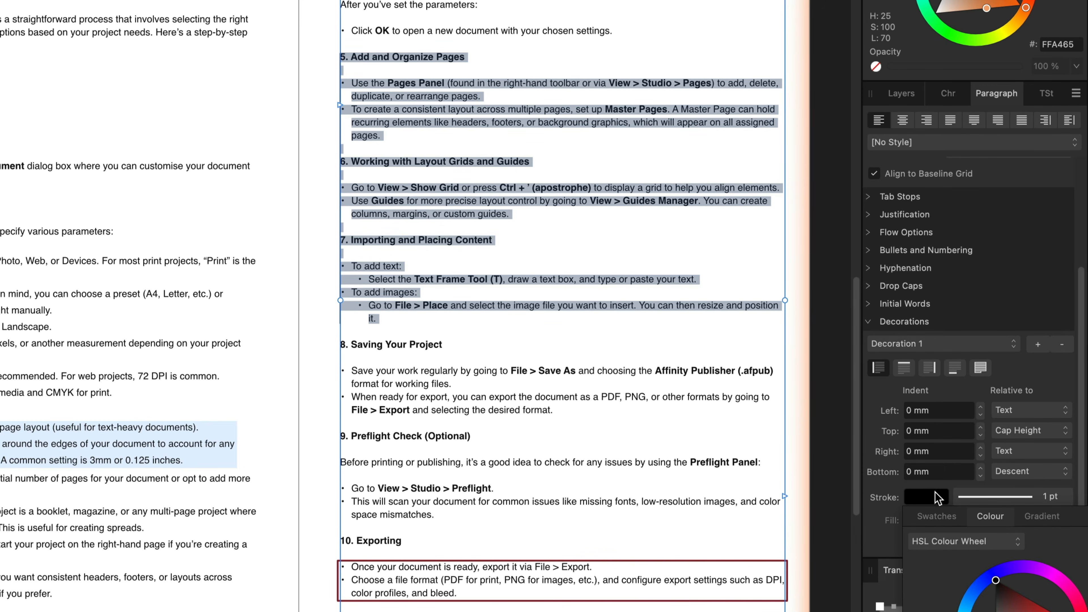
click(1054, 576)
drag(1031, 608, 1019, 597)
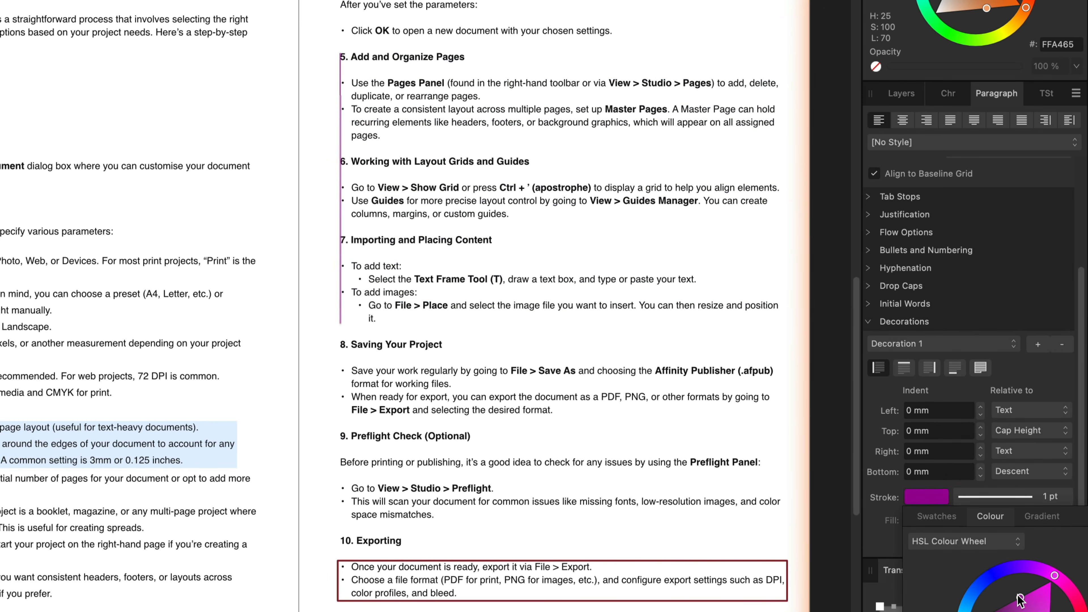
Set the left indent of the purple decoration line beside sections 5 to 7 to -1 mm.
click(980, 408)
click(980, 415)
click(980, 415)
scroll(980, 415, up, 1)
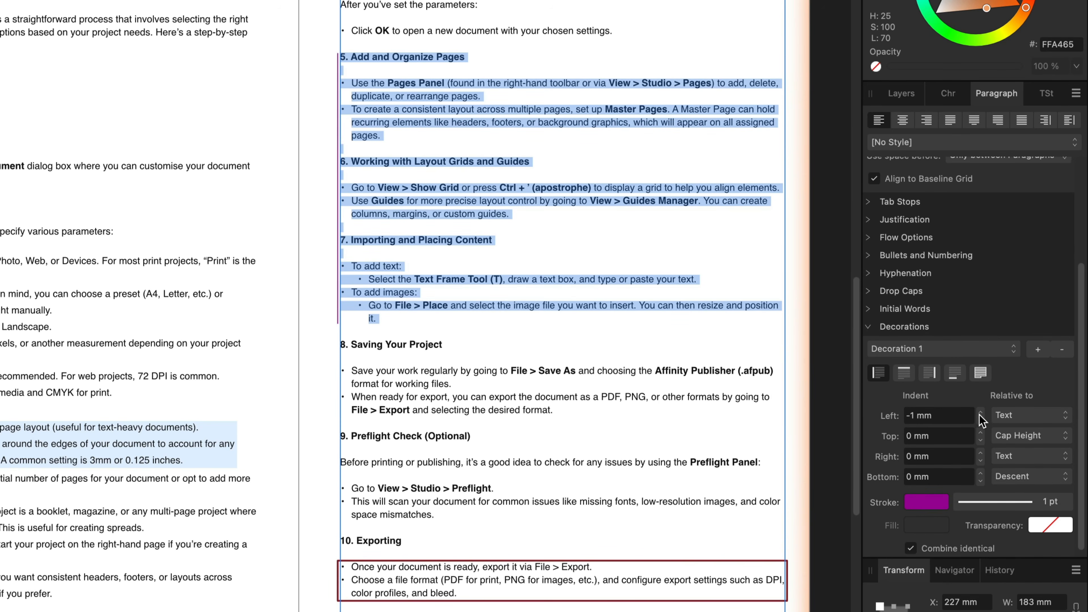
click(981, 415)
click(980, 410)
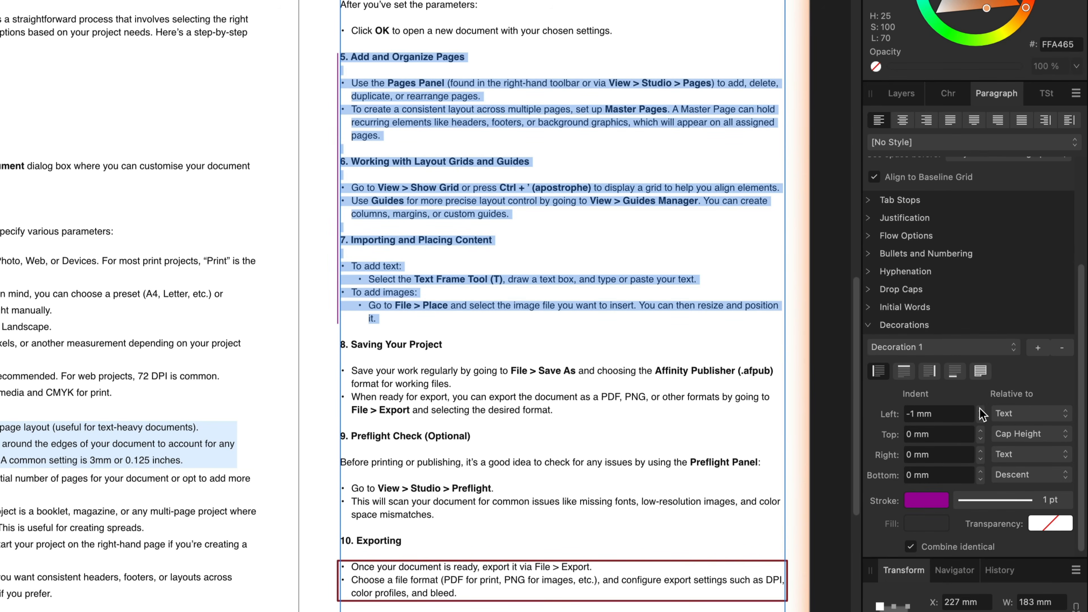
Set the purple decoration line's stroke width to 2.5 pt and leave nothing selected.
click(995, 500)
drag(965, 553, 974, 552)
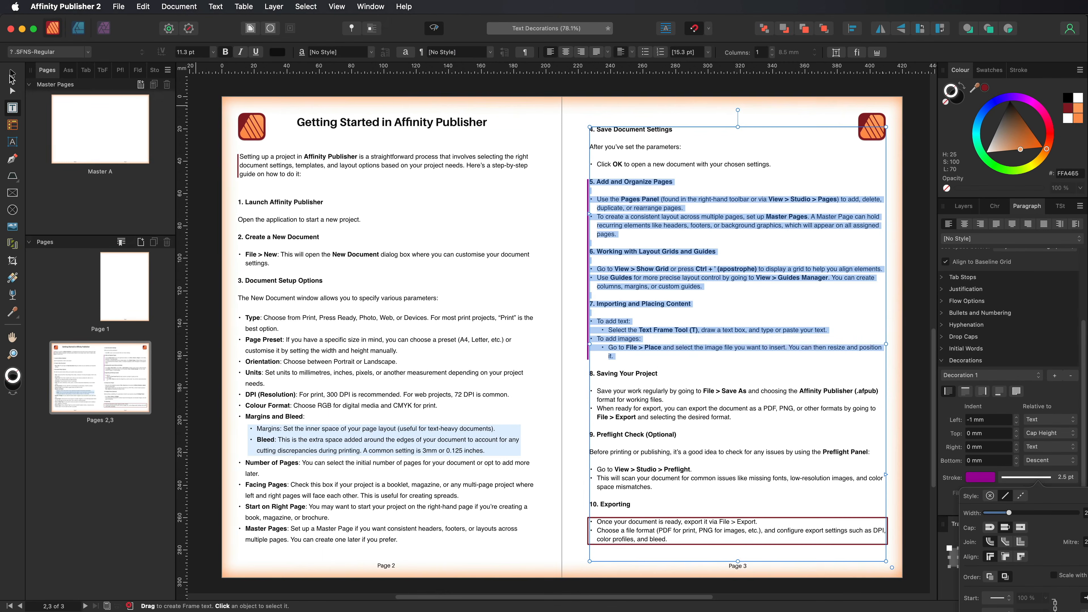
click(12, 74)
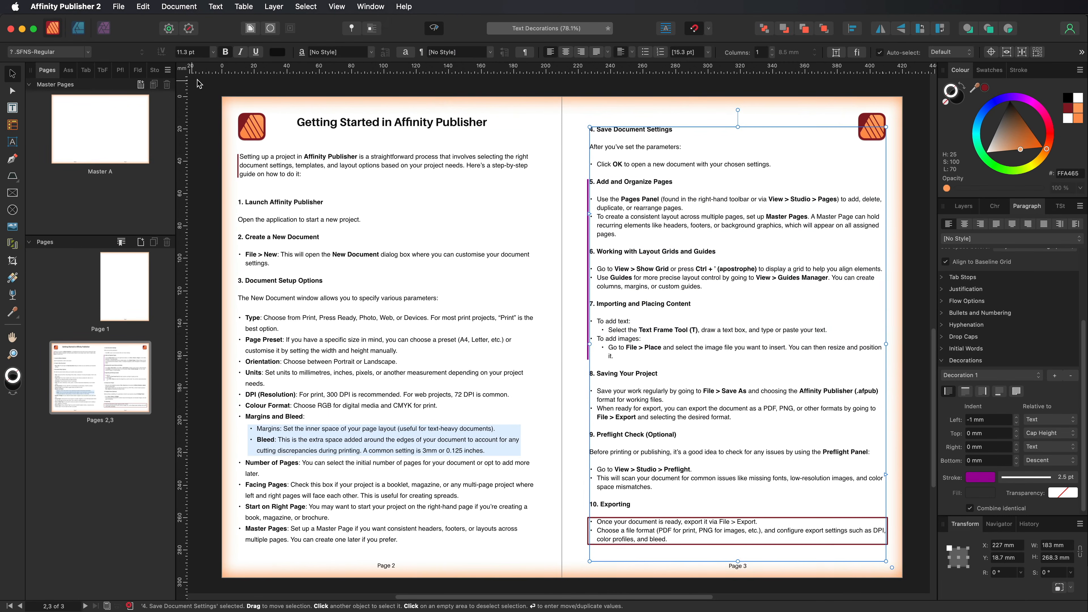
click(205, 81)
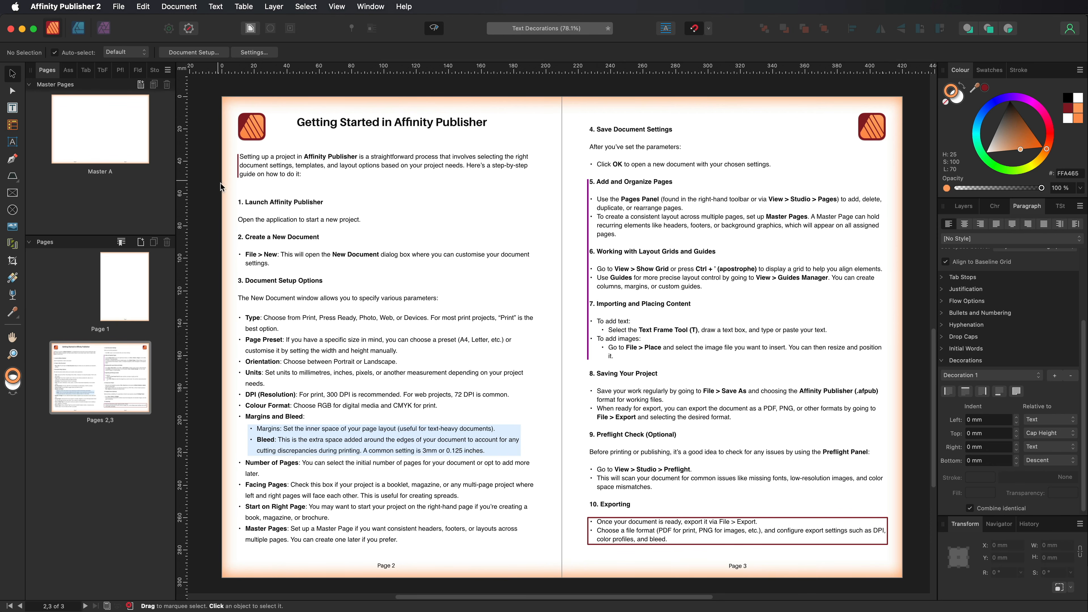
click(830, 148)
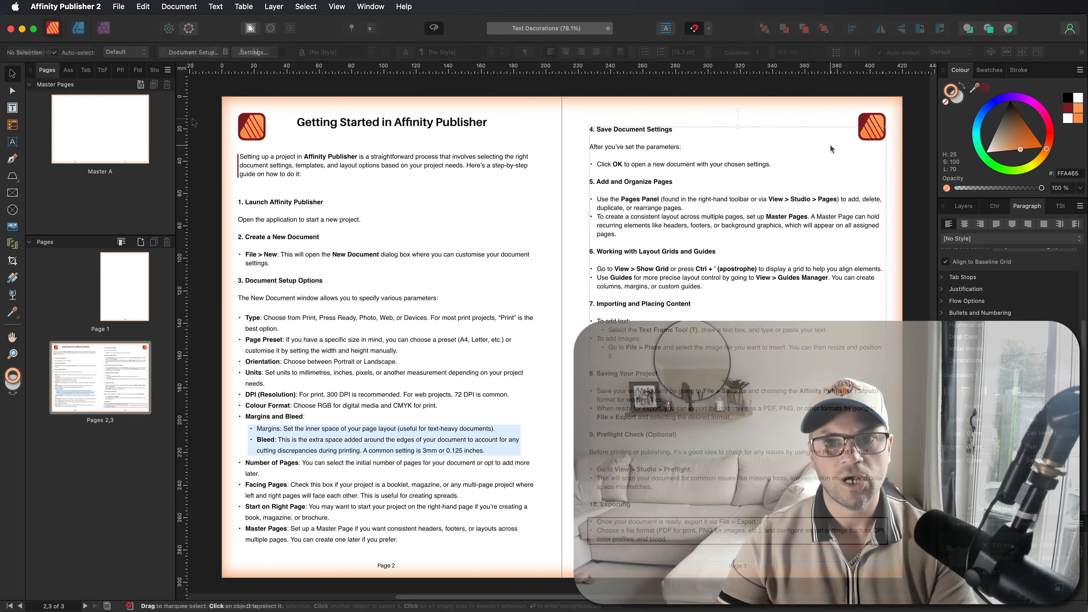